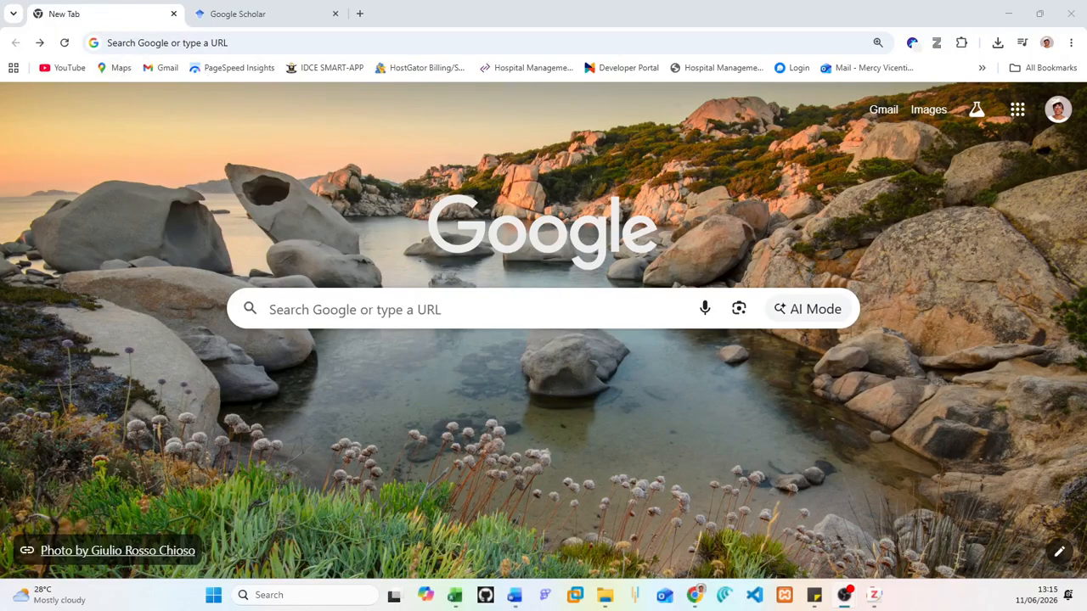
- Search Google for "Zotero" and open the download page on the official Zotero website
click(355, 309)
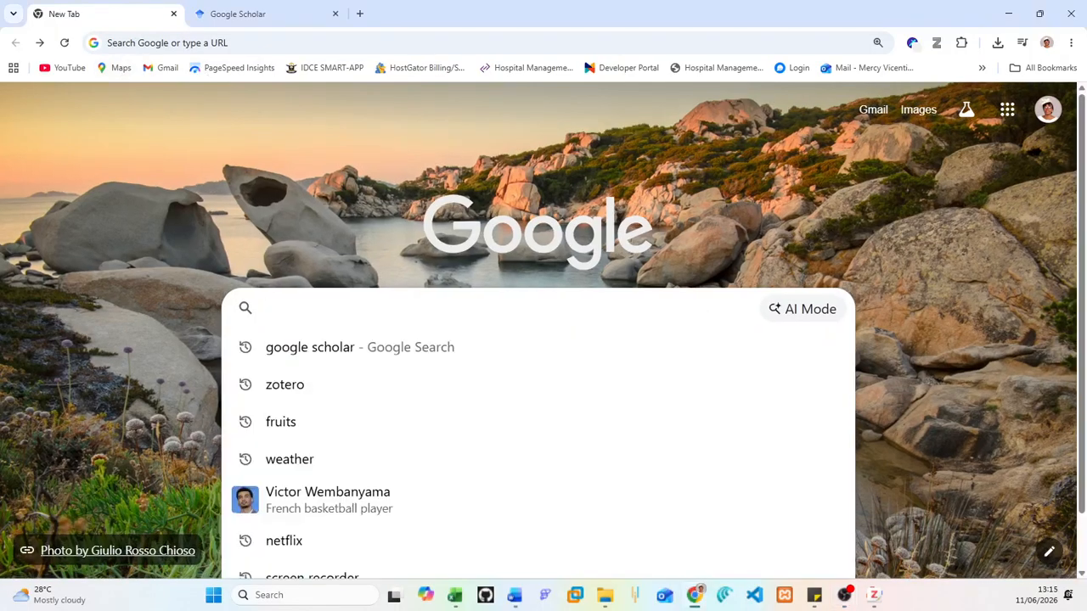
text(Zotero)
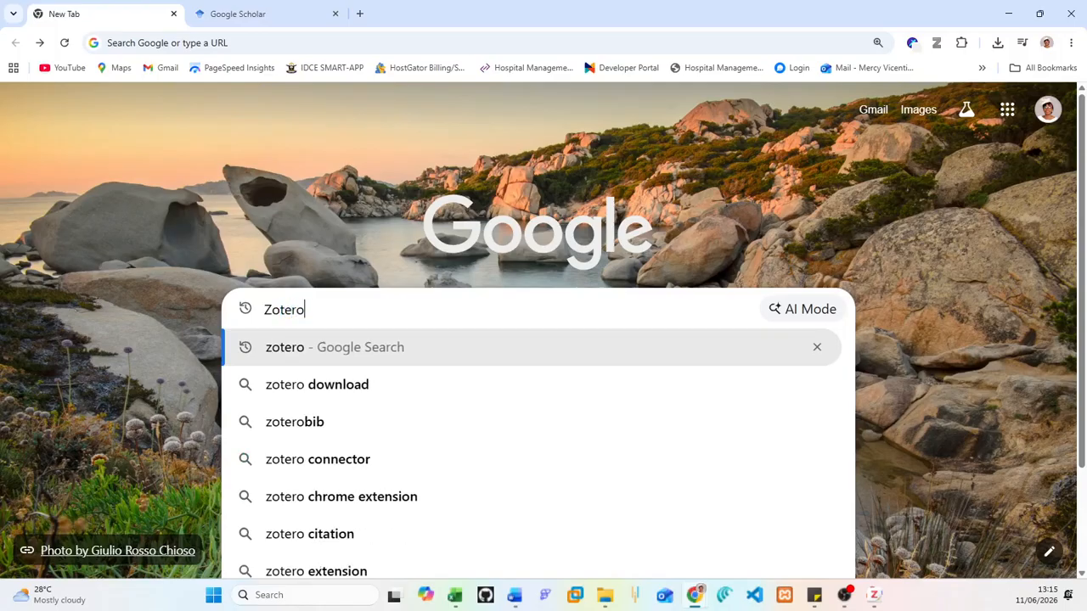
key(Return)
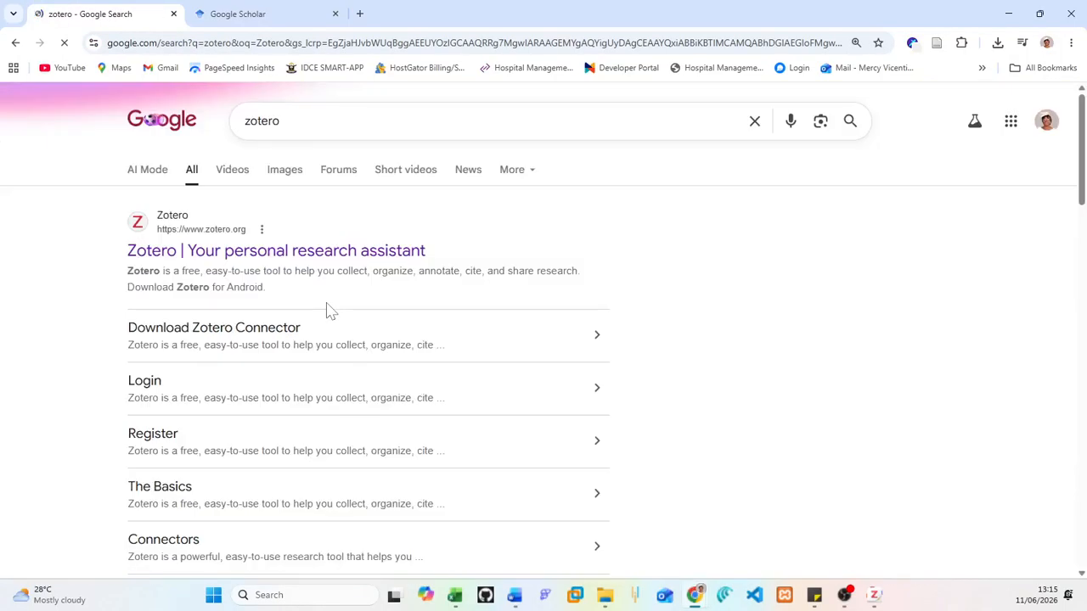
click(310, 254)
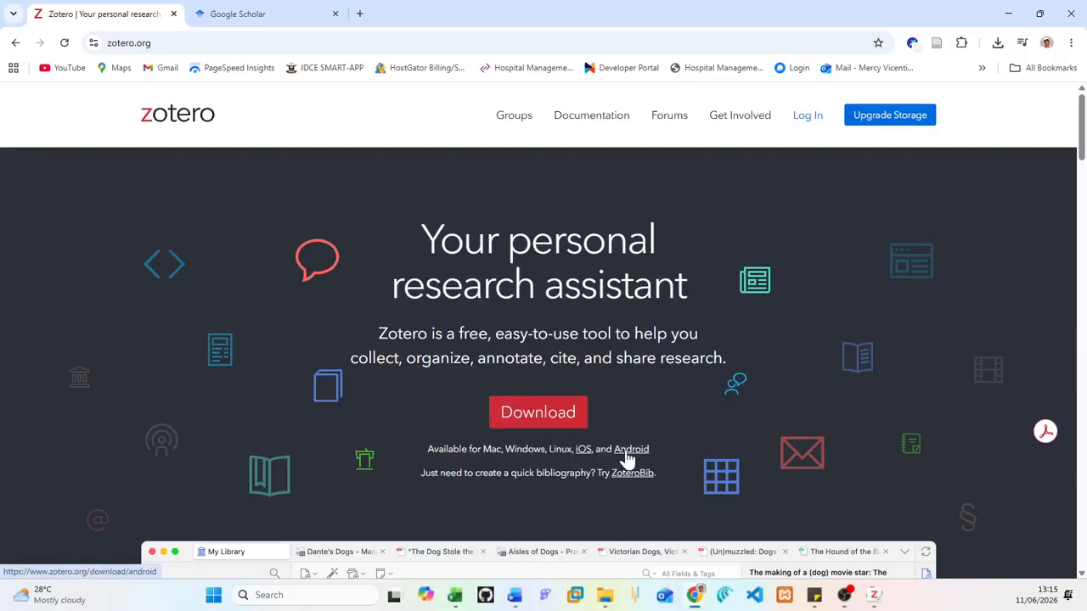
click(538, 414)
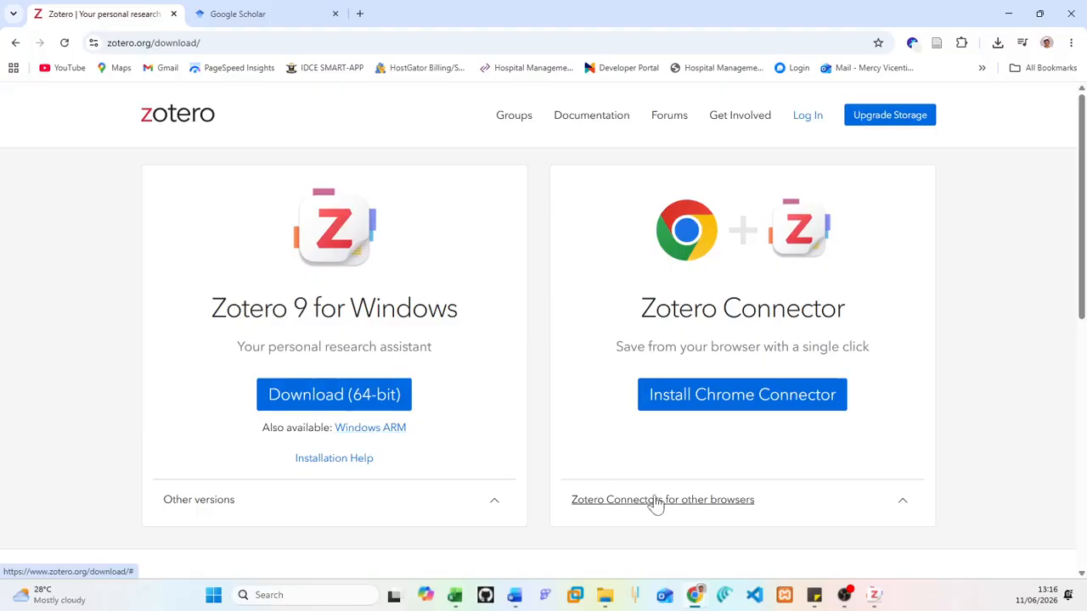
- Switch to the Zotero desktop application and create a new collection named "Mobilapp" in My Library
click(874, 595)
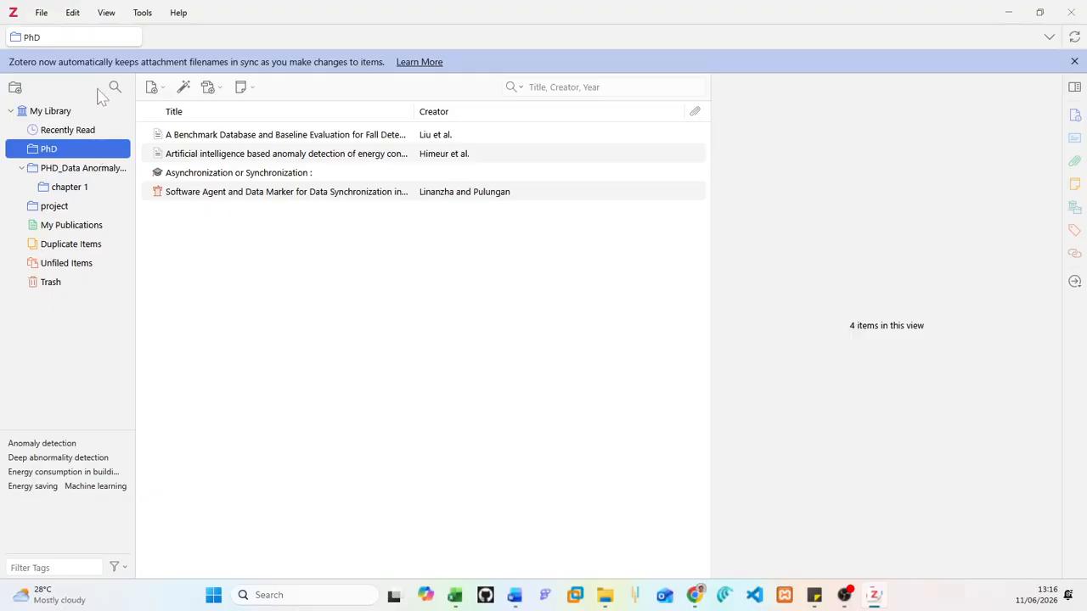
click(50, 115)
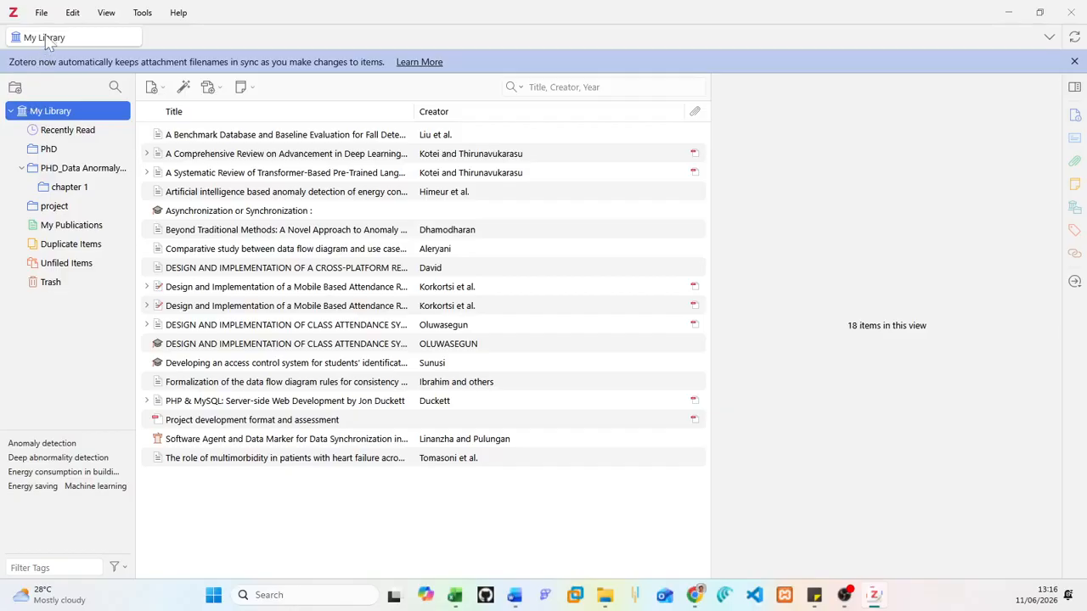
click(15, 89)
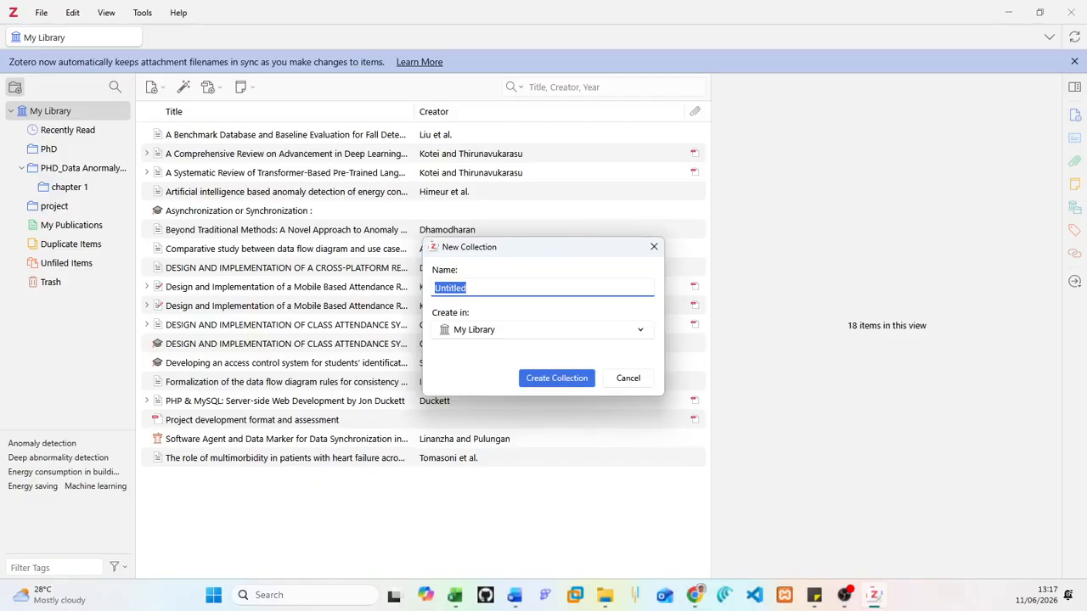
text(Mobilaapp)
key(BackSpace)
key(BackSpace)
key(BackSpace)
text(pp)
click(560, 380)
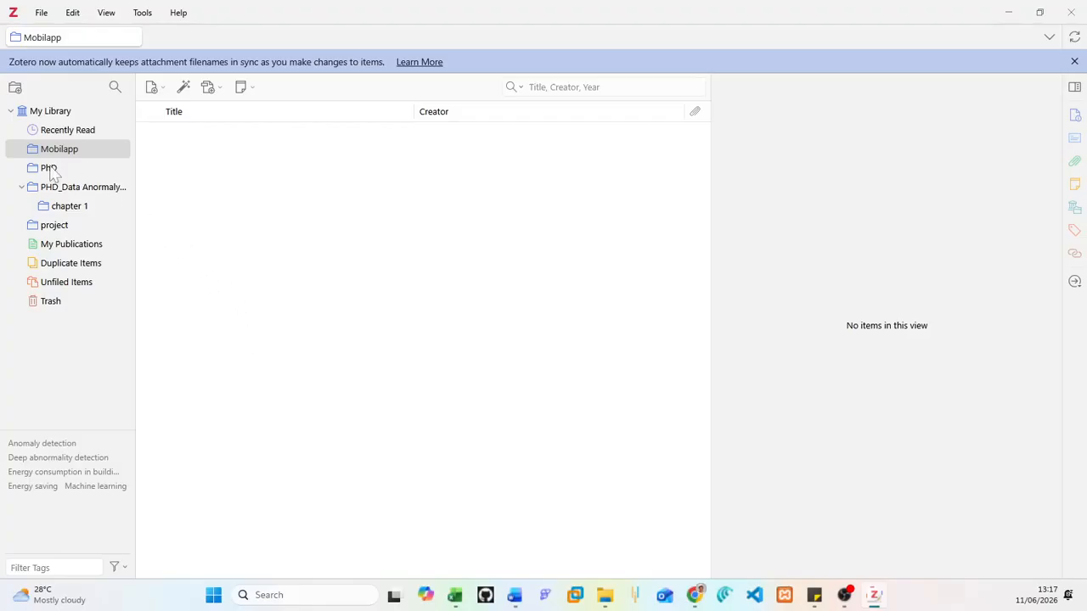
right_click(73, 152)
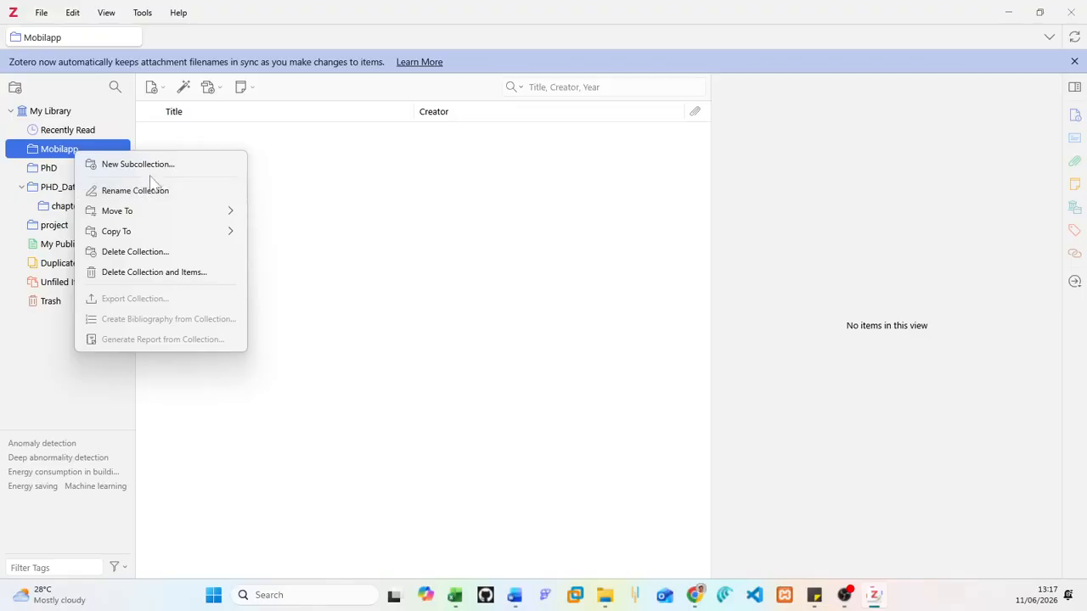
click(494, 322)
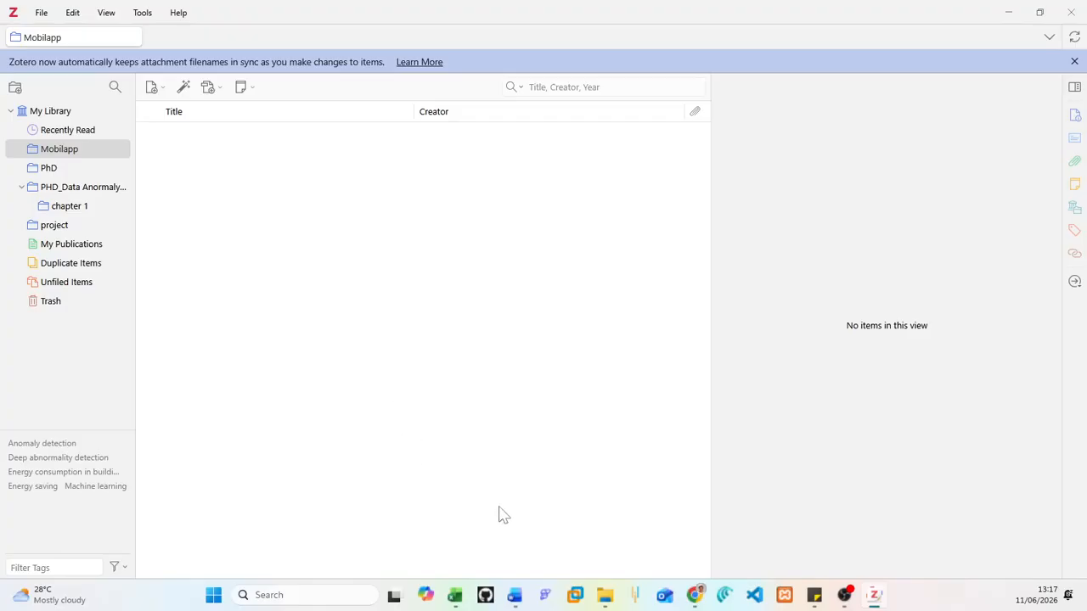
- Switch to Document1 in Word and display its Zotero citation and bibliography commands
mouse_move(514, 594)
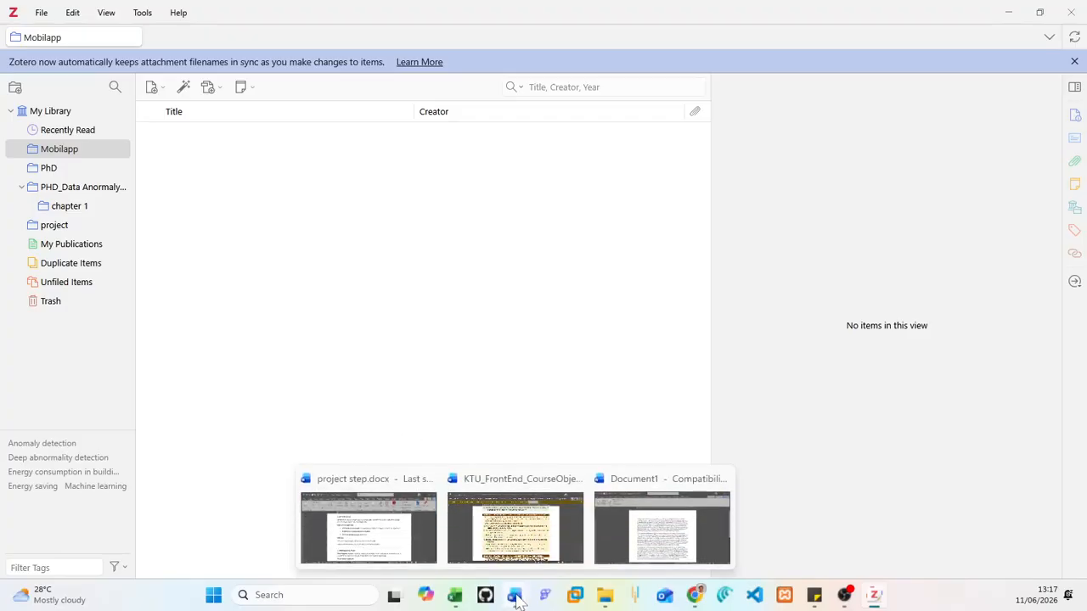
click(632, 554)
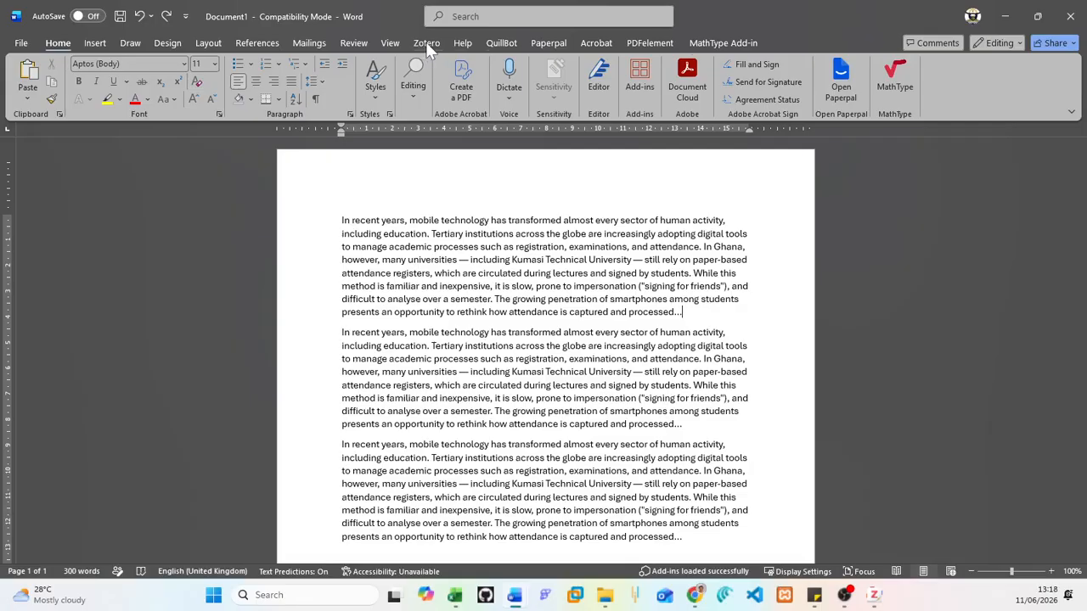
click(426, 45)
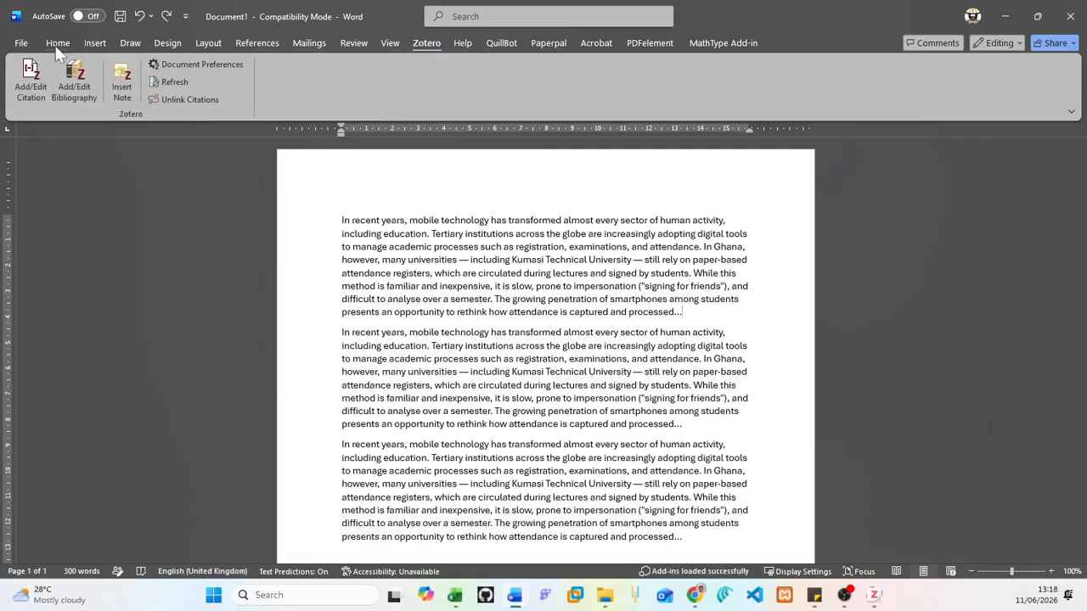
click(56, 46)
click(425, 43)
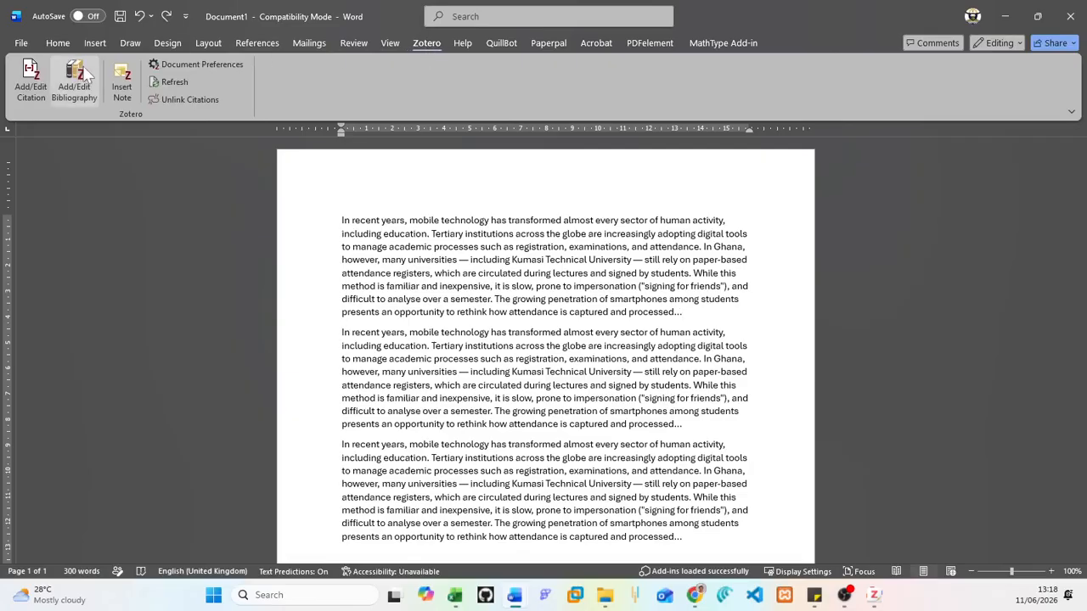
click(56, 45)
click(426, 40)
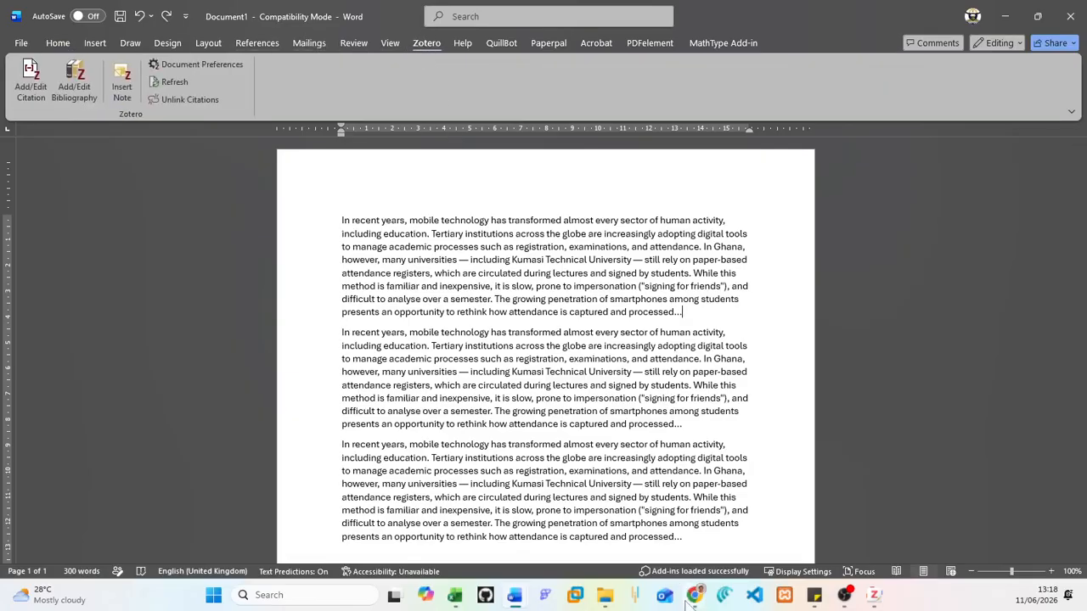
- Switch to the Zotero site in Chrome, open its Documentation page and look through the listed topics
mouse_move(694, 595)
click(828, 534)
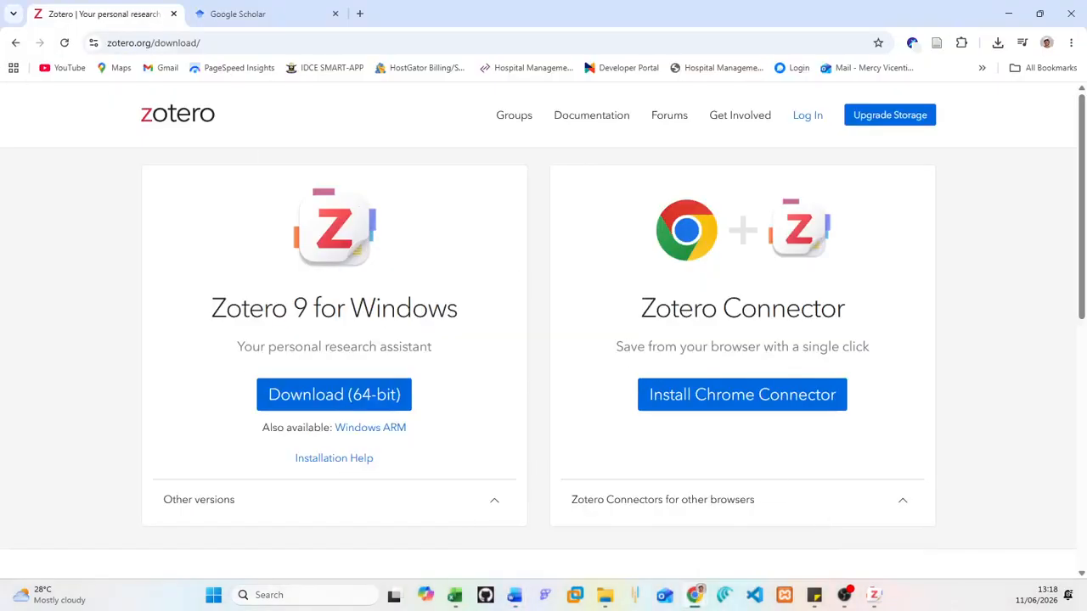
click(595, 123)
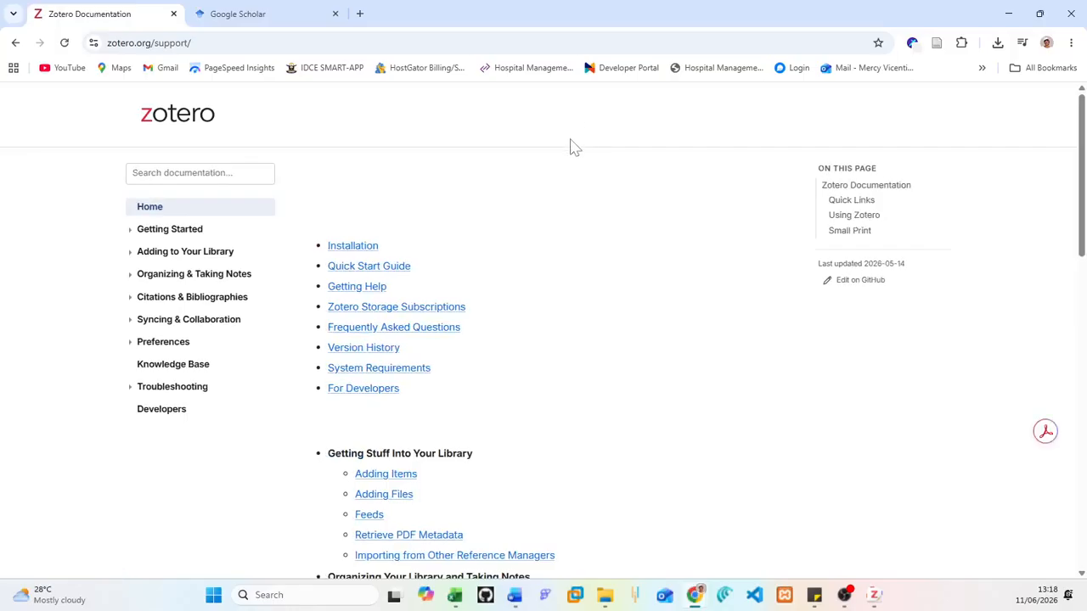
scroll(541, 224, down, 6)
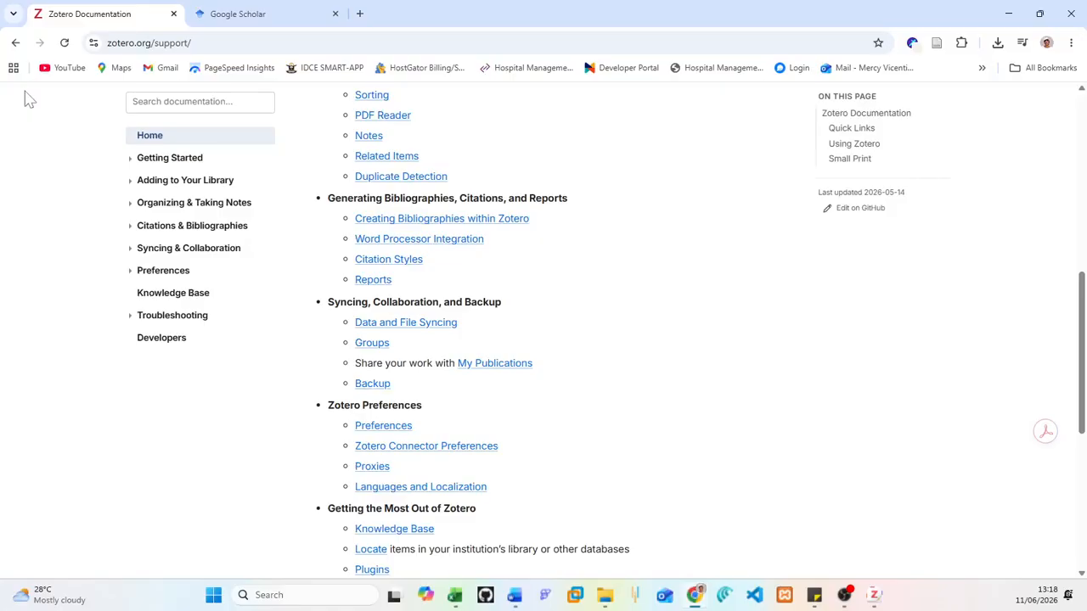
- Search Google Scholar with the copied project topic about a mobile-based attendance management system that uses QR codes to capture, store, and report student attendance
click(281, 15)
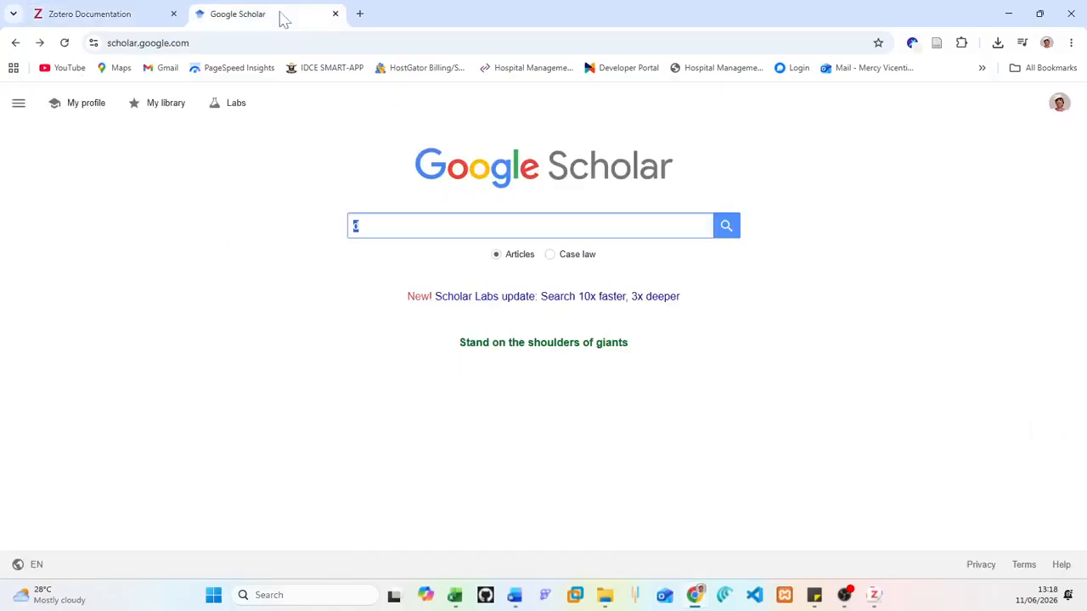
double_click(355, 226)
right_click(370, 246)
right_click(355, 229)
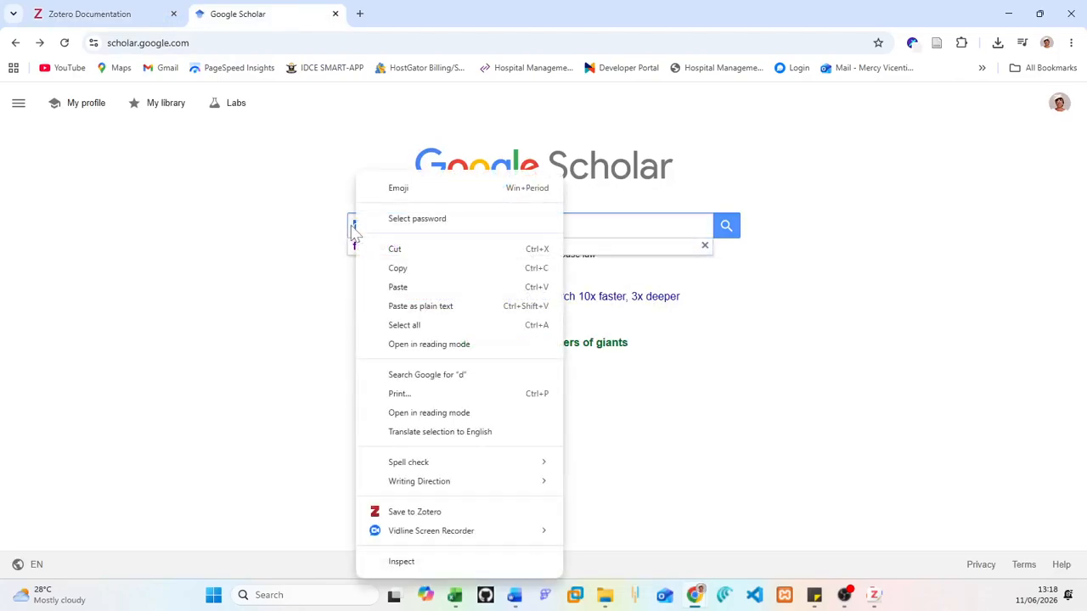
click(399, 288)
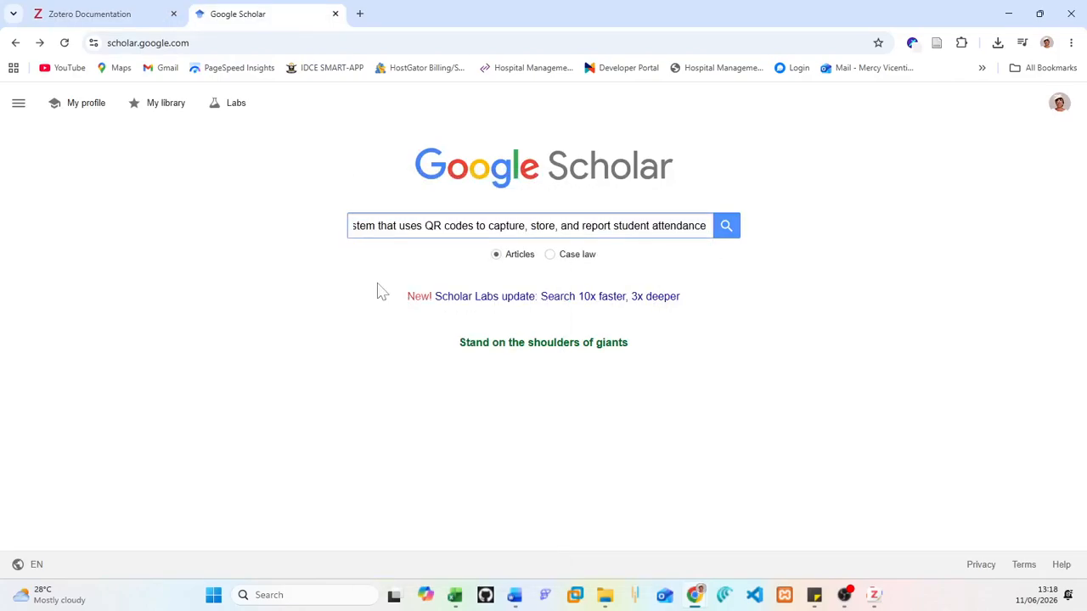
click(726, 227)
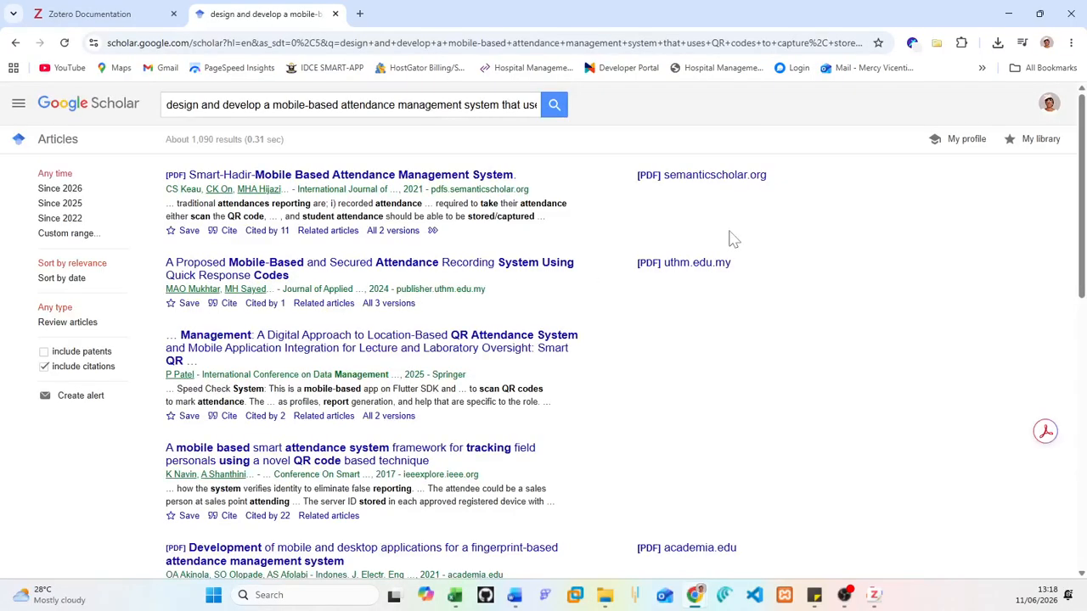
- Restrict the article results to a custom year range of 2018 to 2026 and look through the filtered list
scroll(722, 255, down, 8)
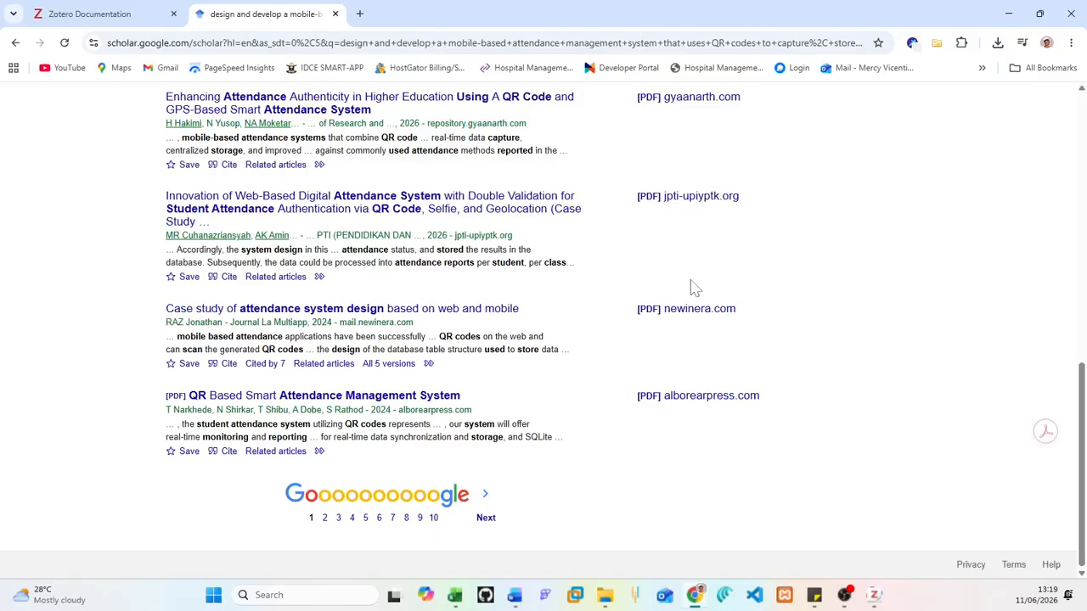
scroll(626, 223, up, 10)
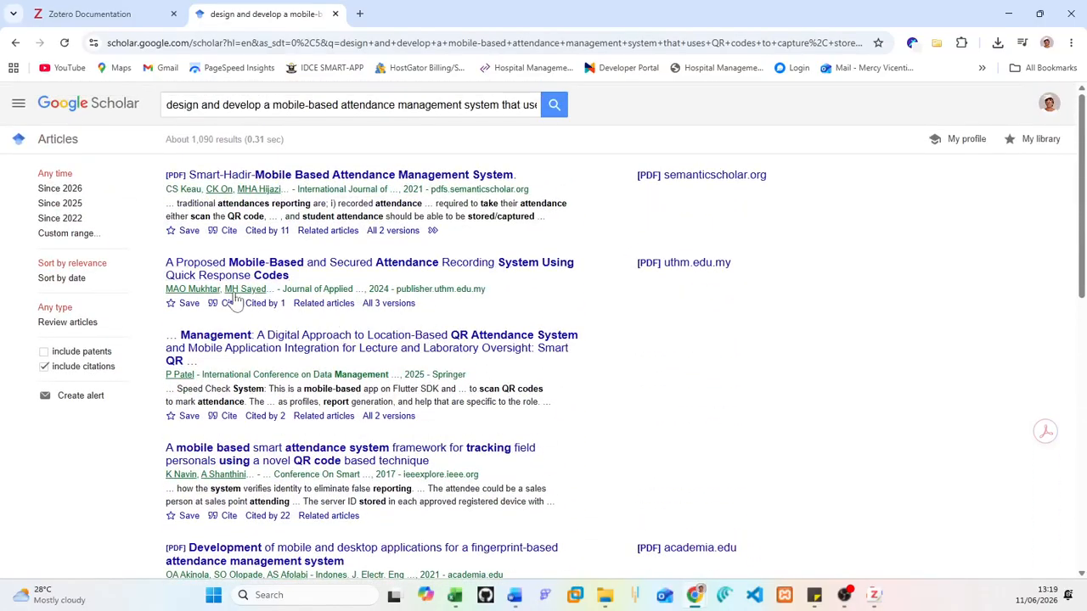
click(75, 235)
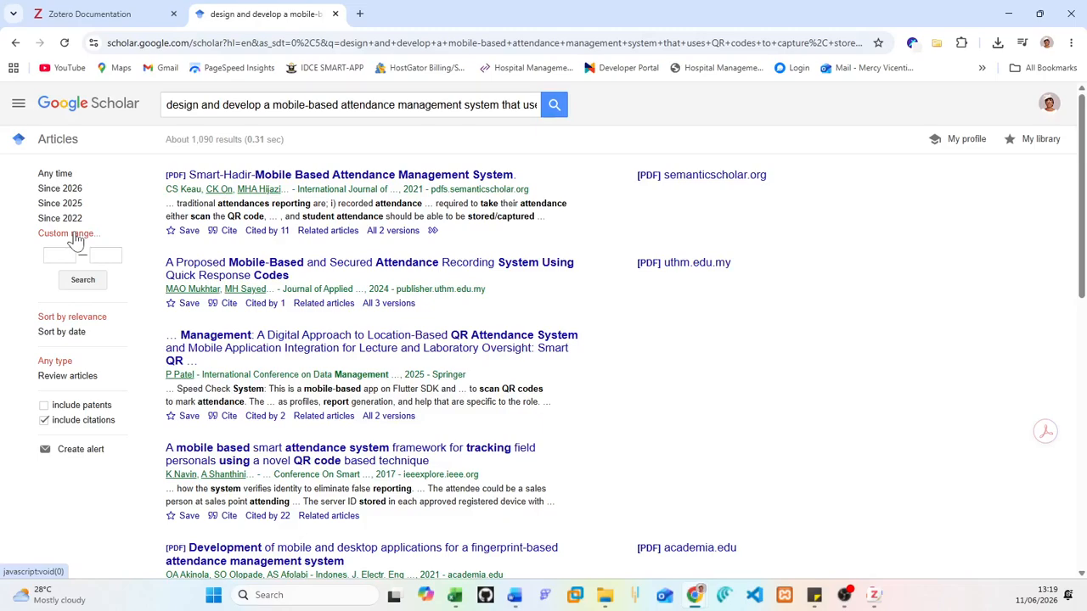
click(61, 255)
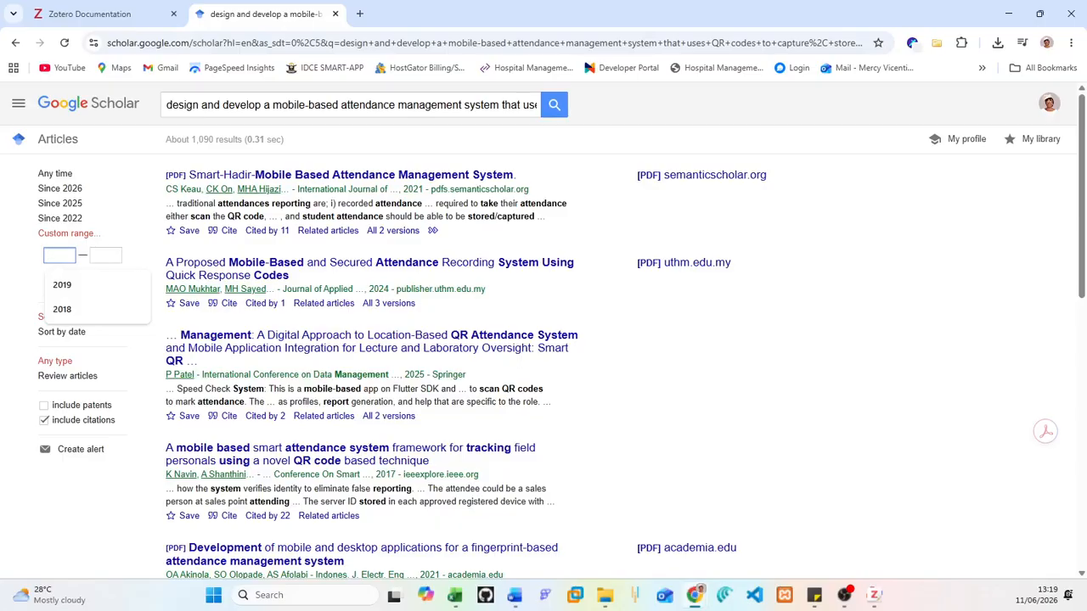
text(2018)
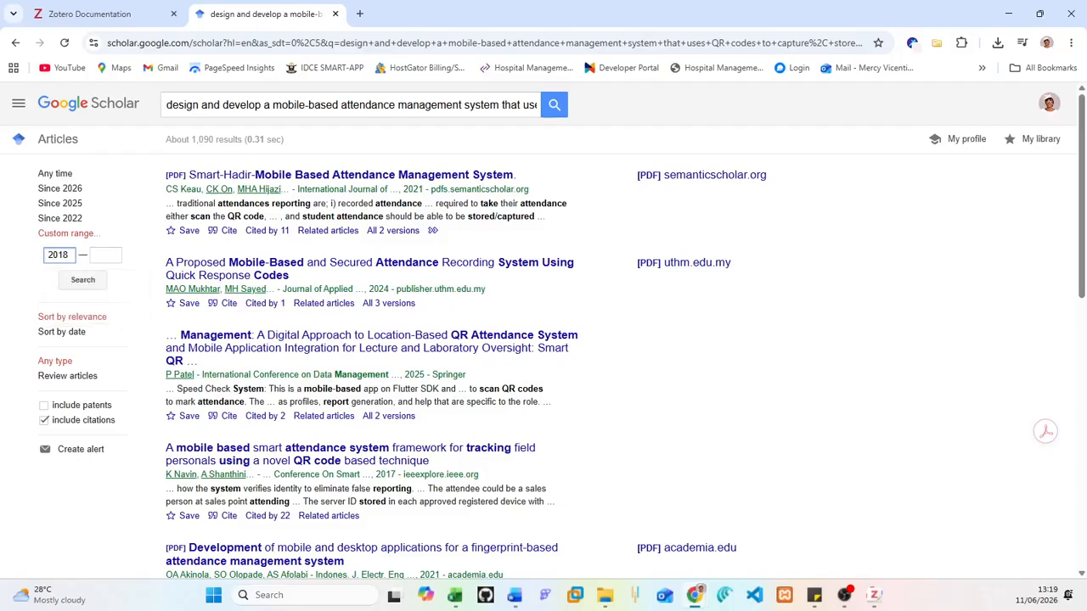
key(BackSpace)
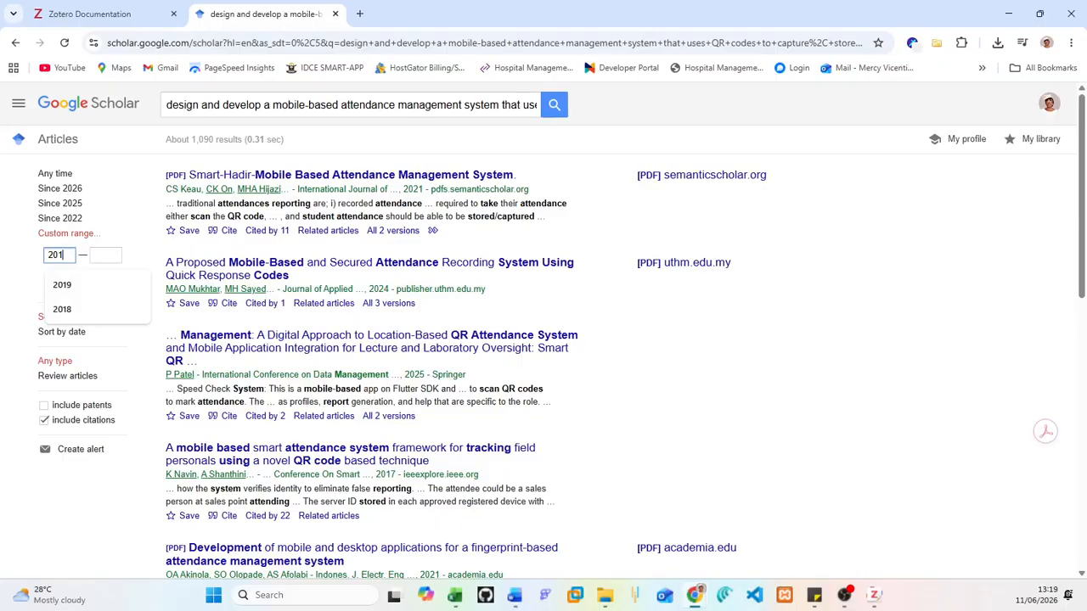
text(8)
key(Tab)
text(2026)
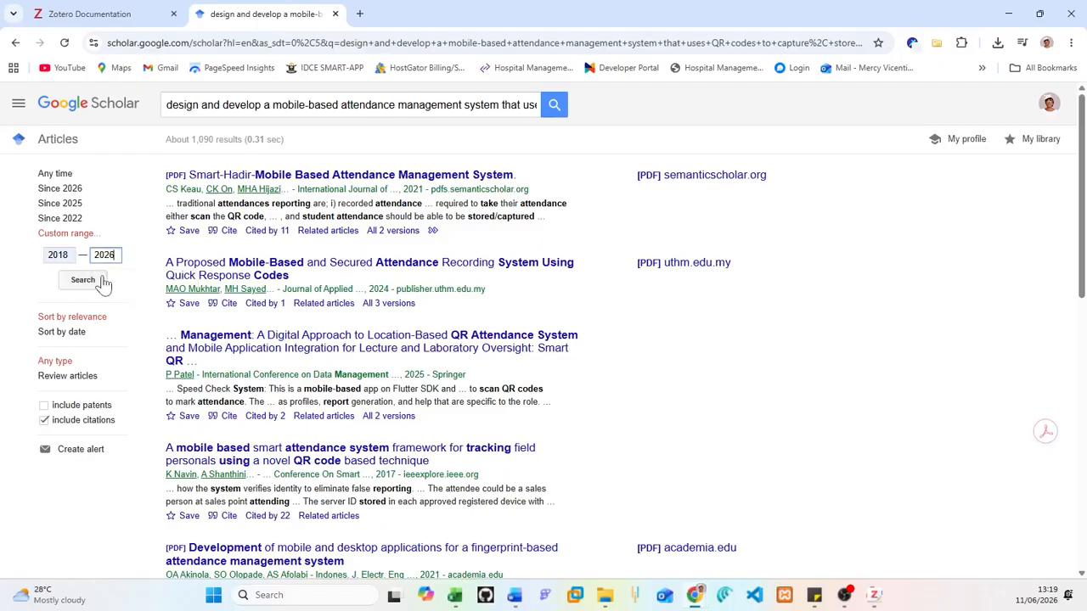
click(79, 283)
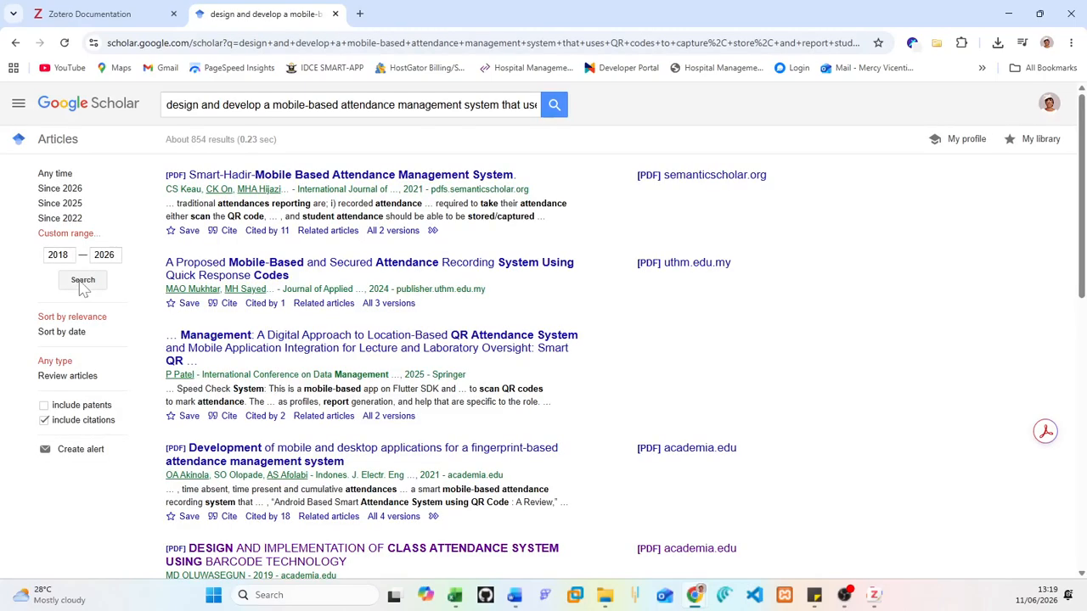
scroll(274, 253, down, 10)
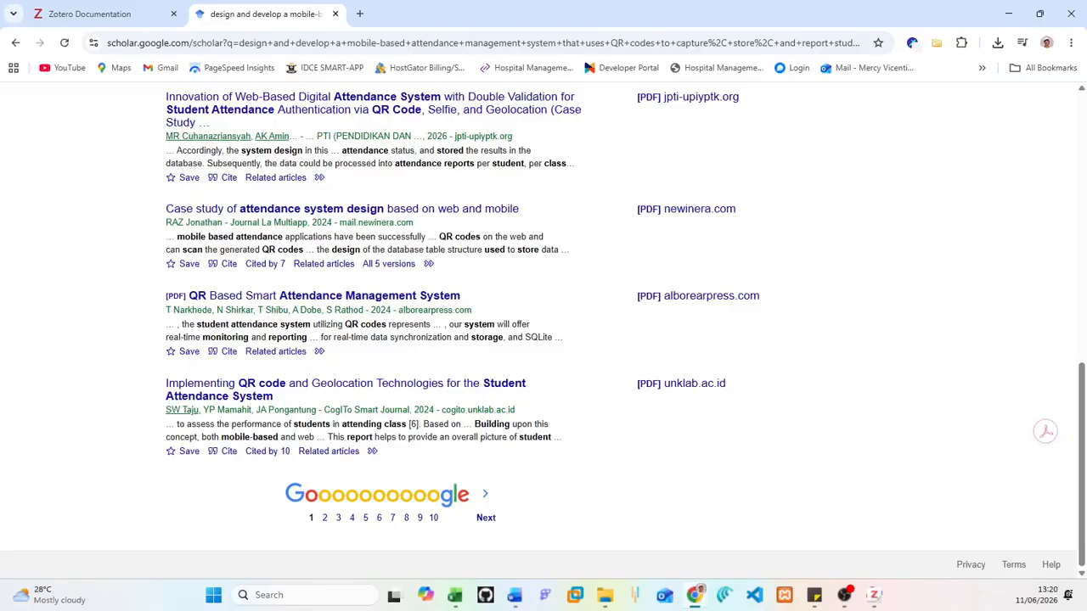
scroll(418, 274, up, 5)
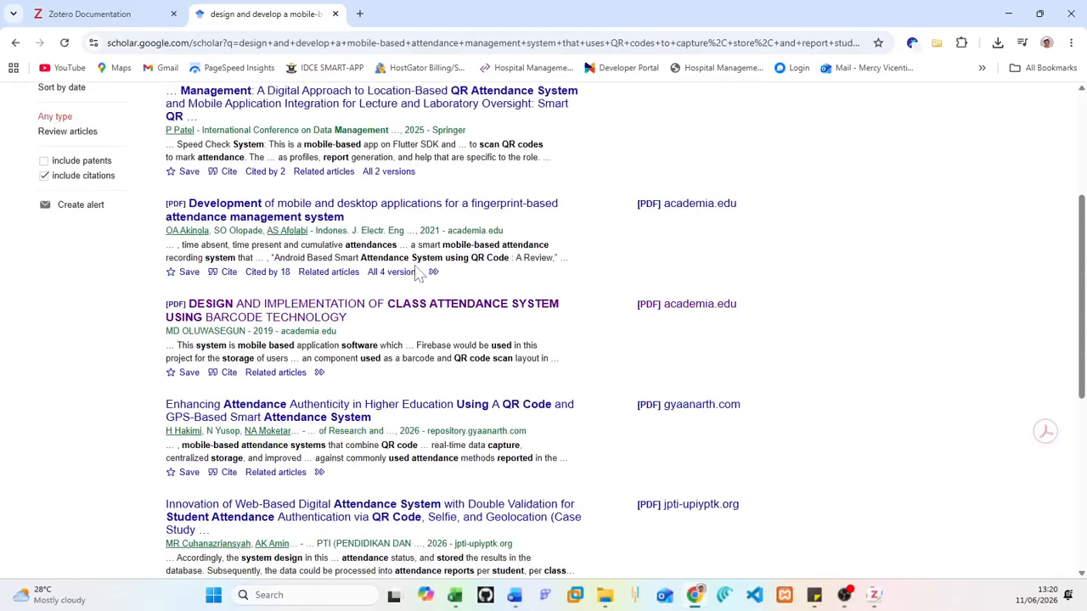
scroll(417, 274, up, 3)
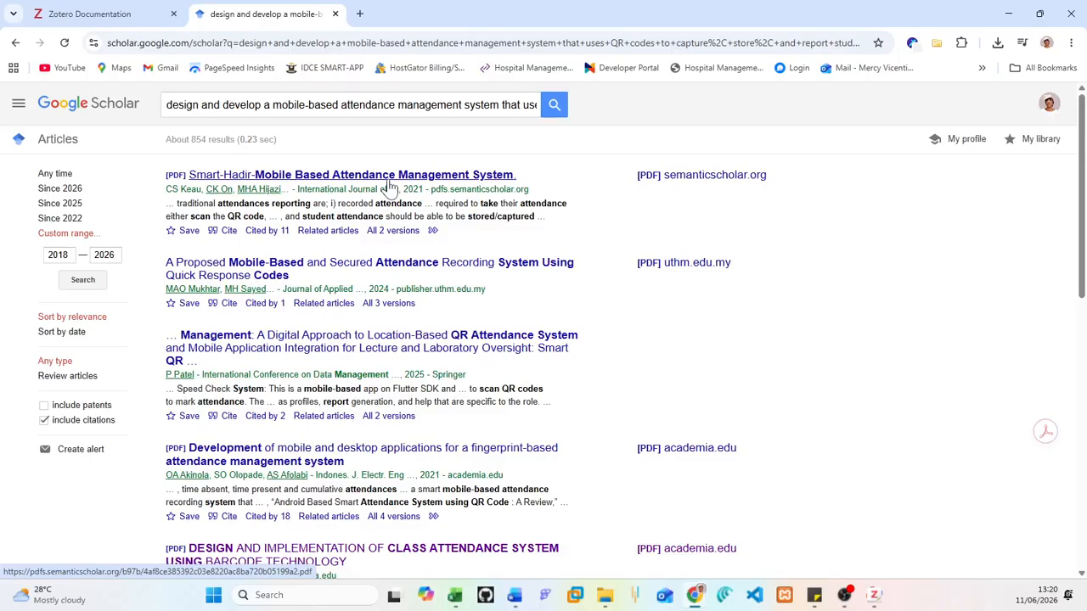
- In the 2026_project folder, select only def_impulse_buying.pdf and the DESIGN_AND_IMPLEMENTATION_OF_CLASS_ATTEN PDF
mouse_move(604, 594)
click(622, 547)
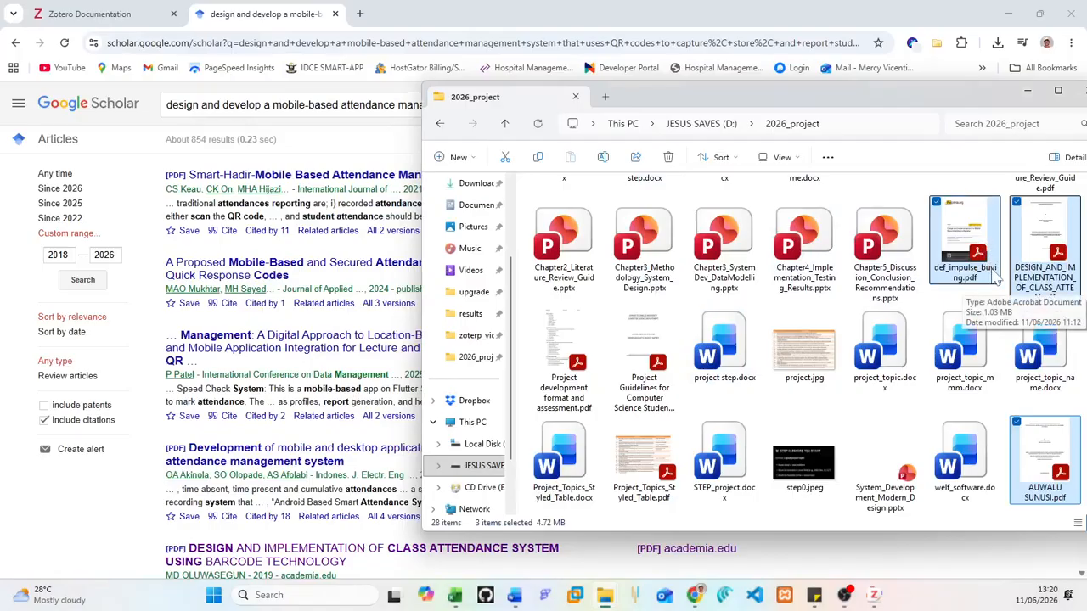
click(1058, 90)
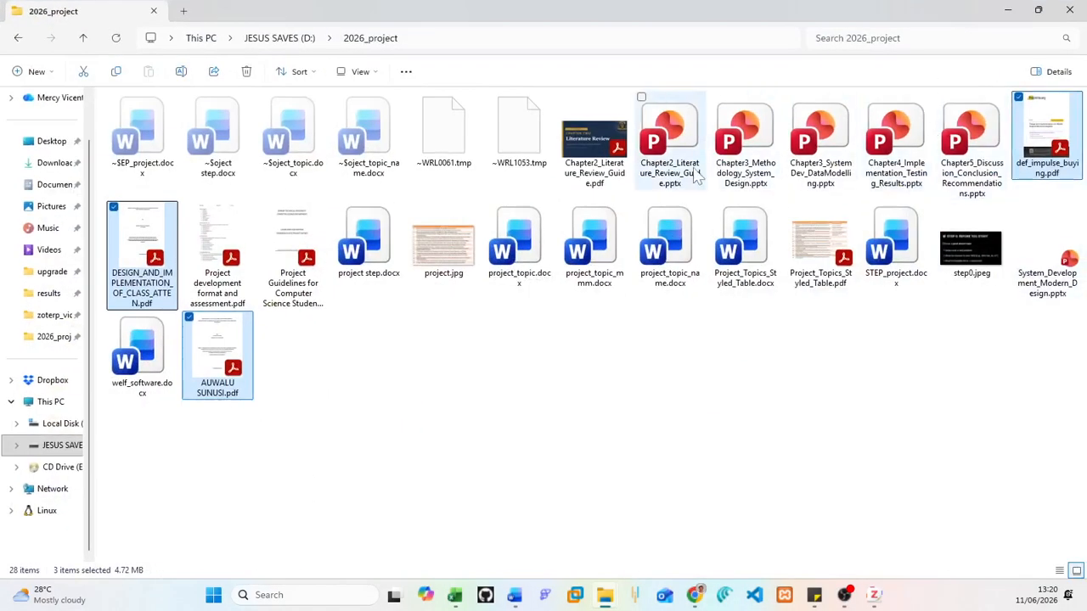
click(157, 273)
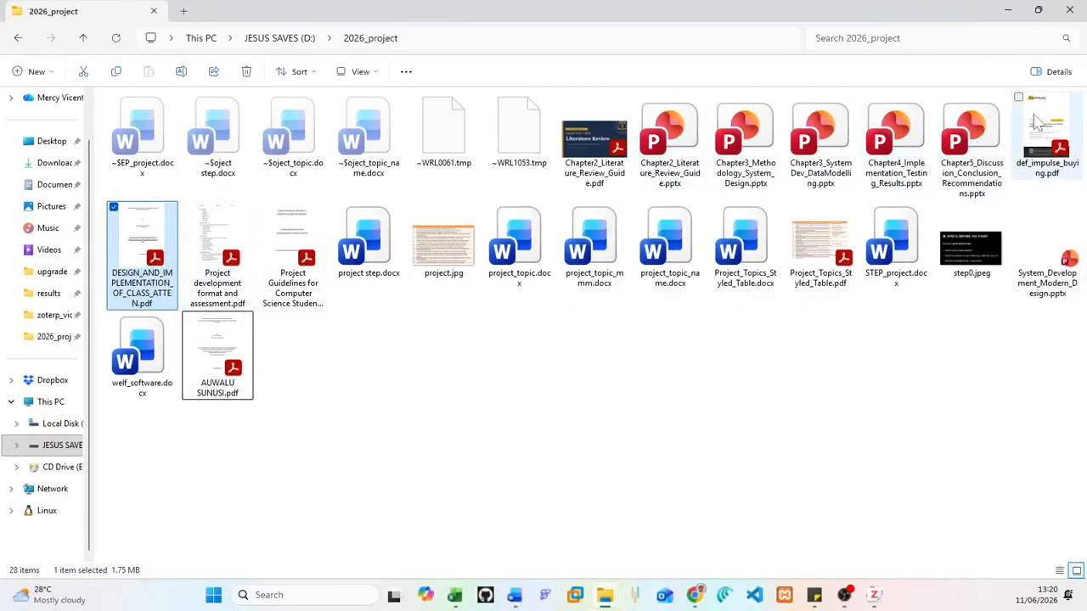
click(1018, 98)
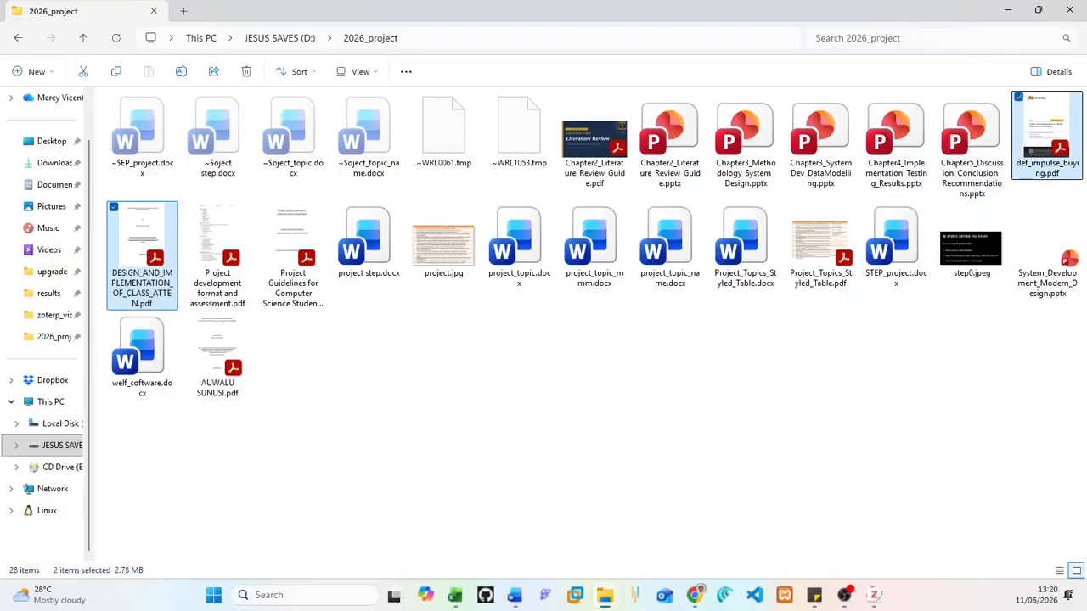
click(1037, 12)
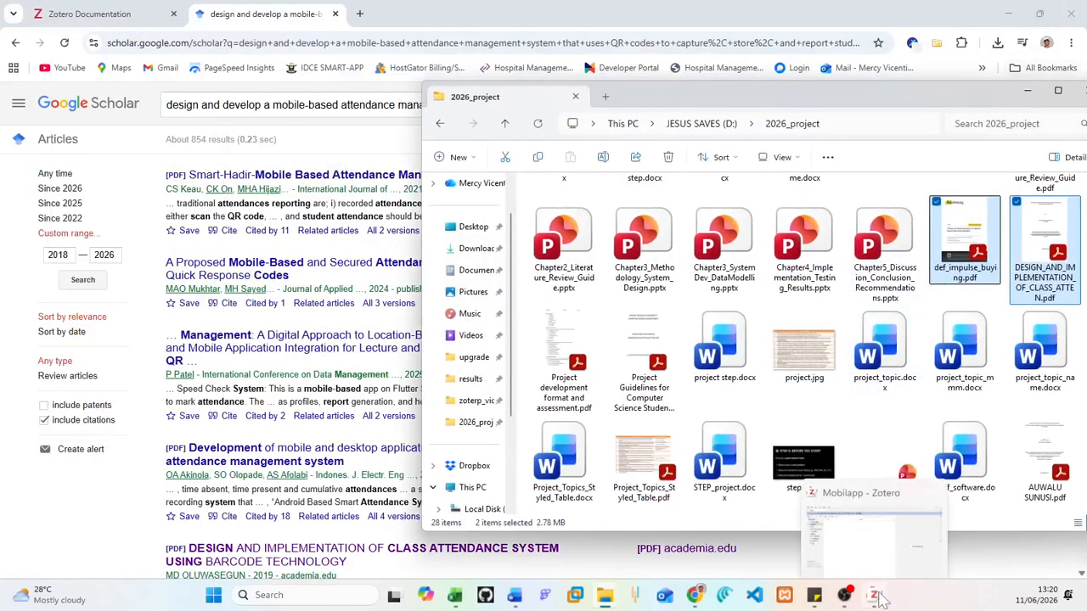
- Add the two selected PDFs to Zotero's Mobilapp collection, dismiss the finished metadata retrieval and view both new entries
click(874, 596)
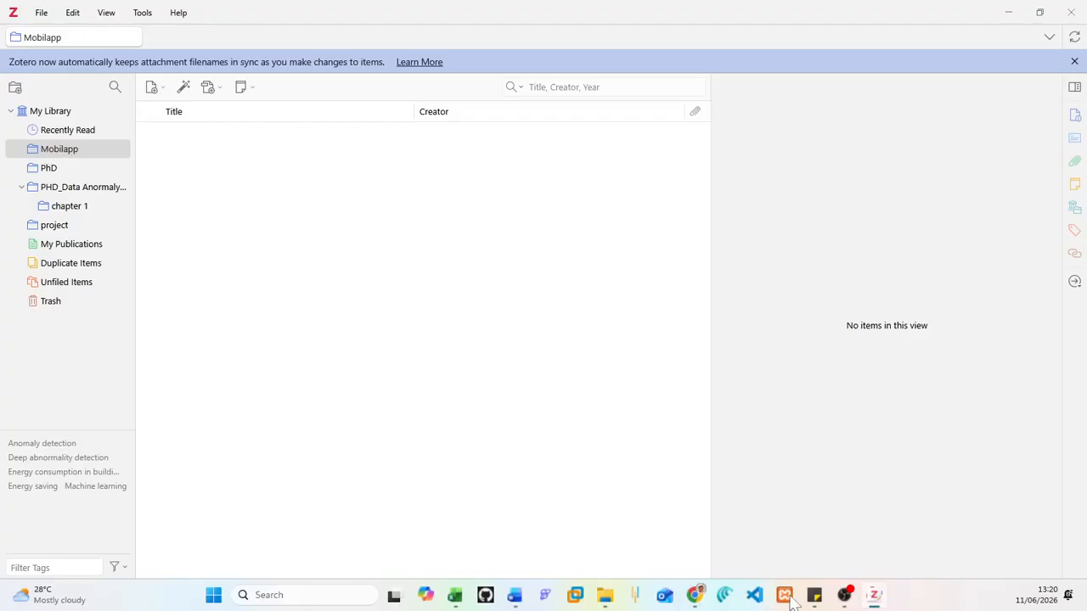
mouse_move(606, 601)
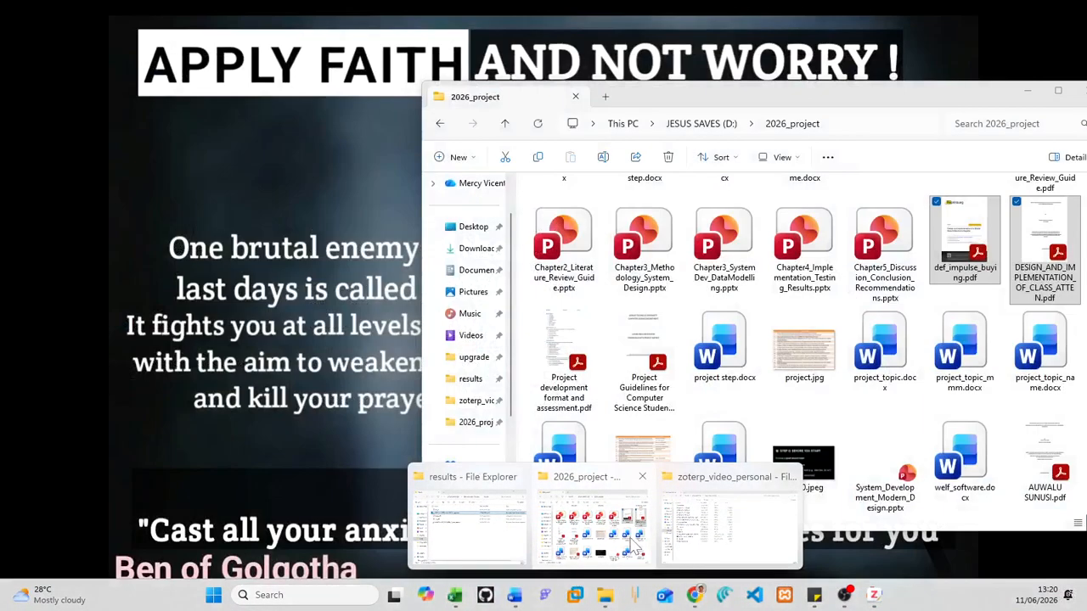
click(629, 536)
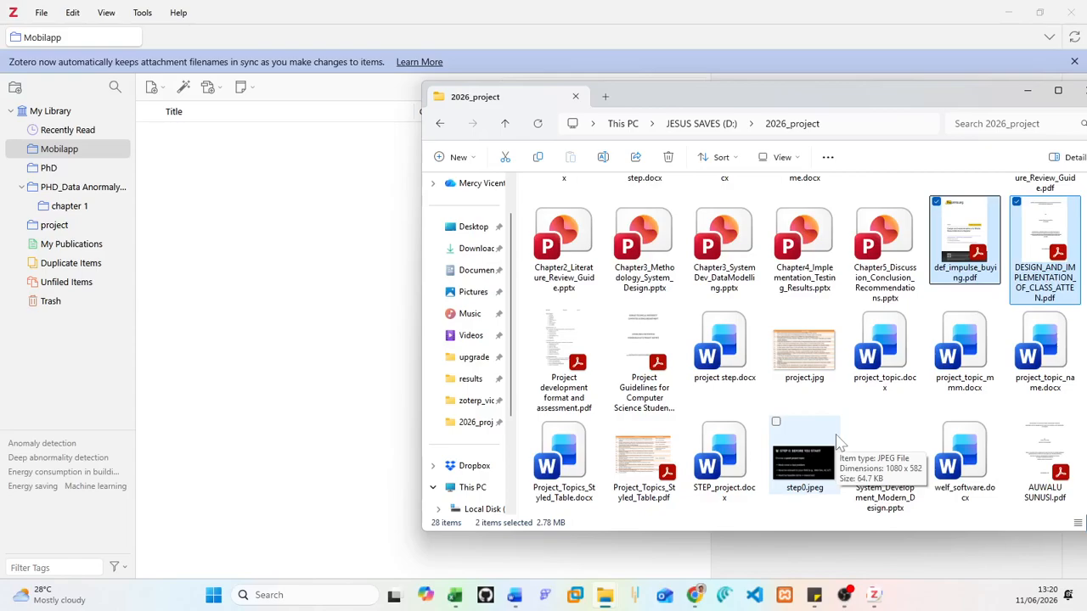
drag(968, 234, 390, 204)
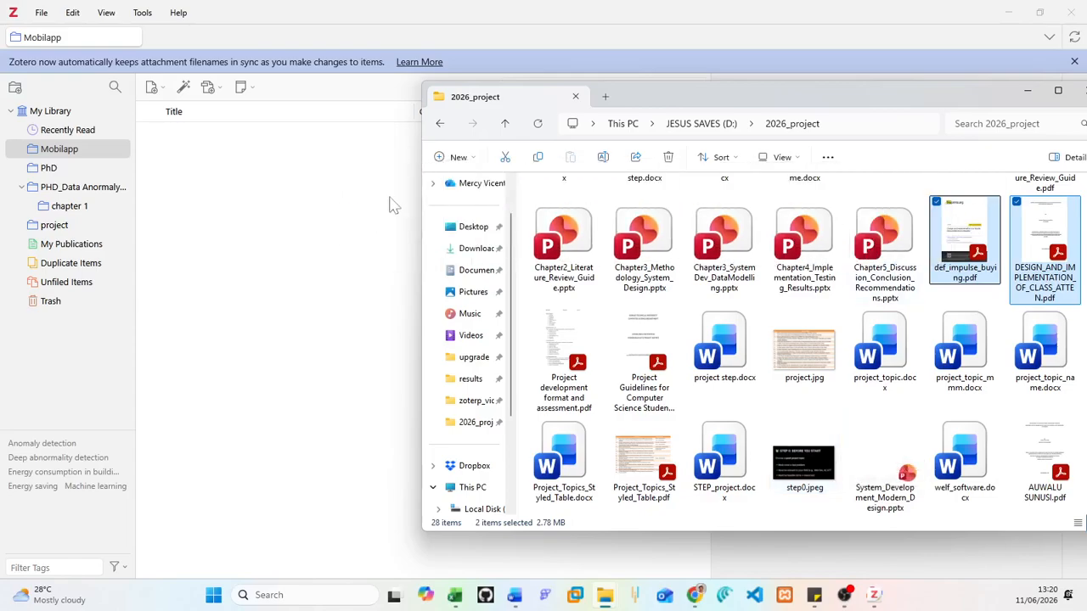
click(1025, 91)
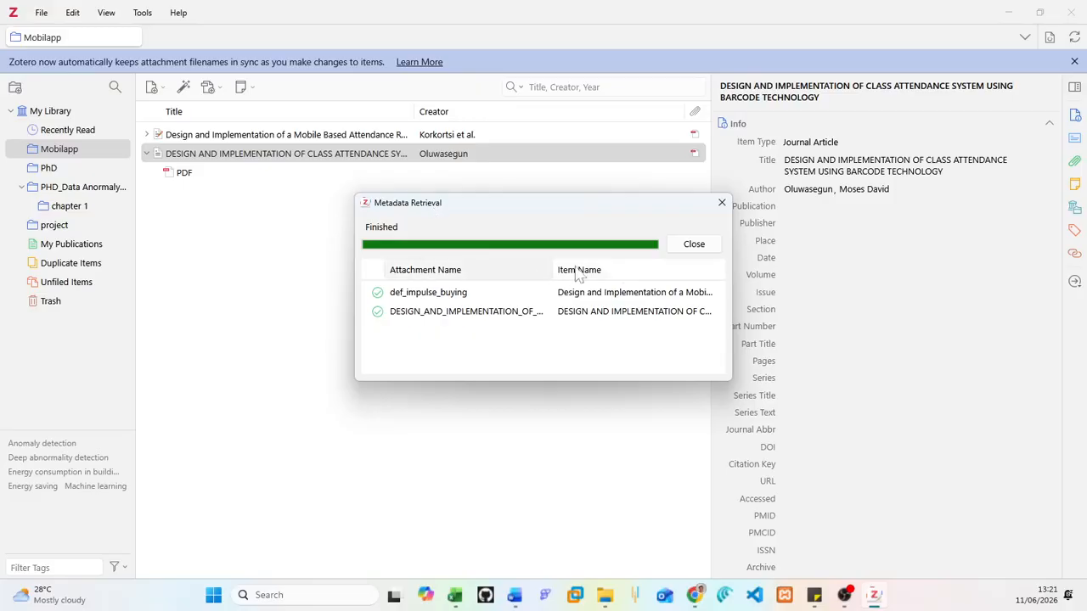
click(691, 245)
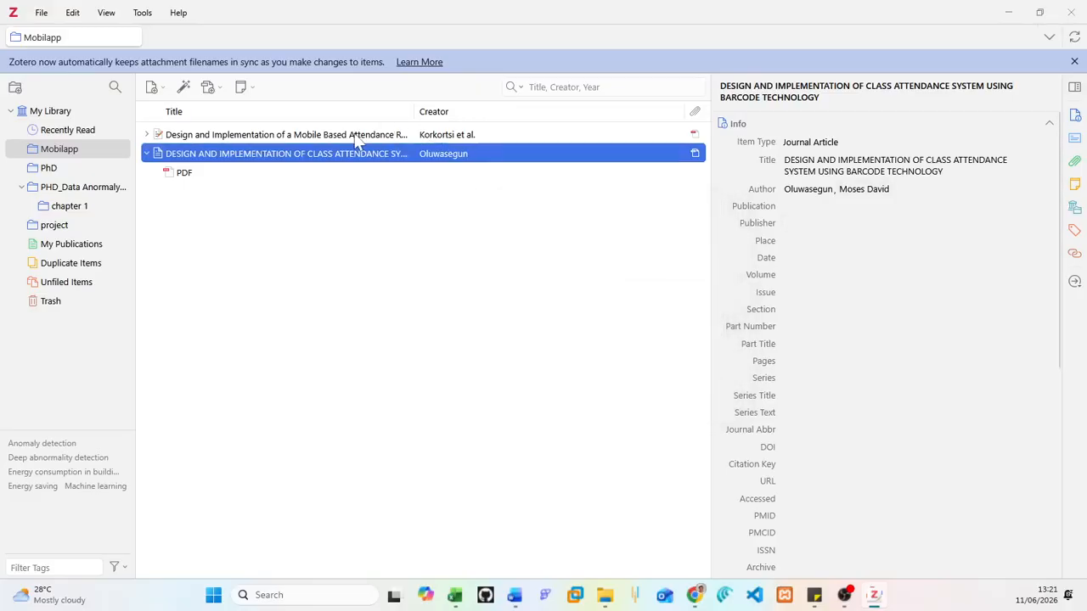
click(356, 136)
click(412, 158)
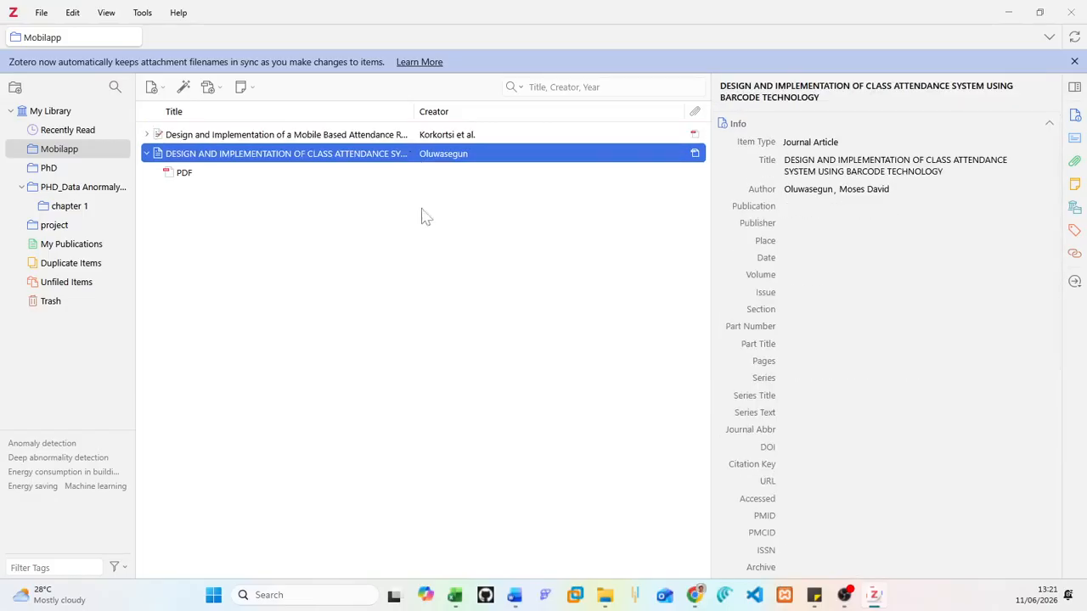
- Switch to Google Scholar in Chrome and copy the full BibTeX citation of the Smart-Hadir-Mobile Based Attendance Management System article
click(695, 594)
click(844, 547)
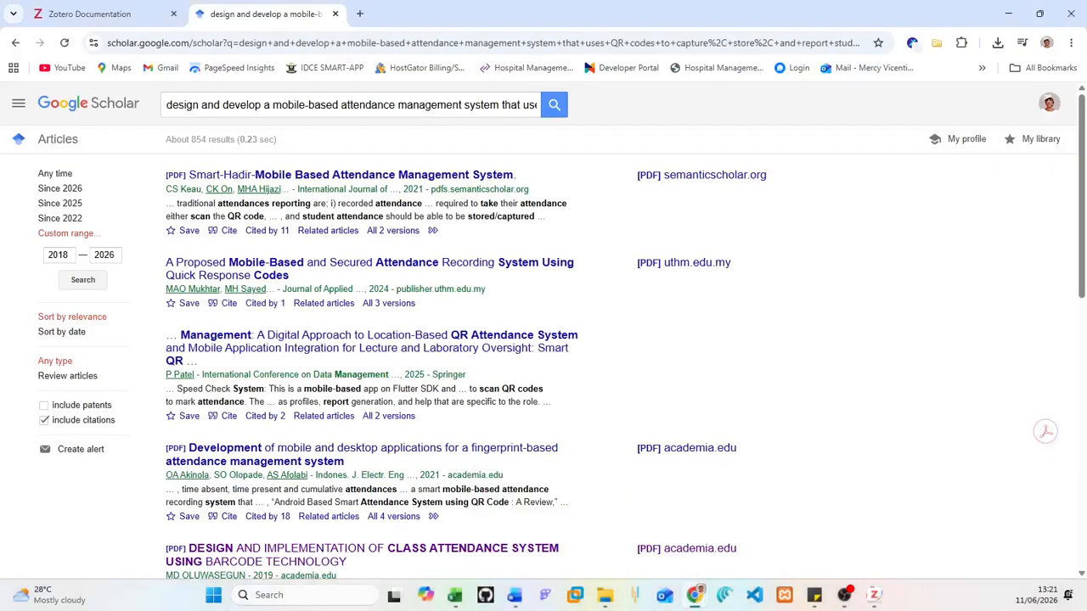
click(229, 236)
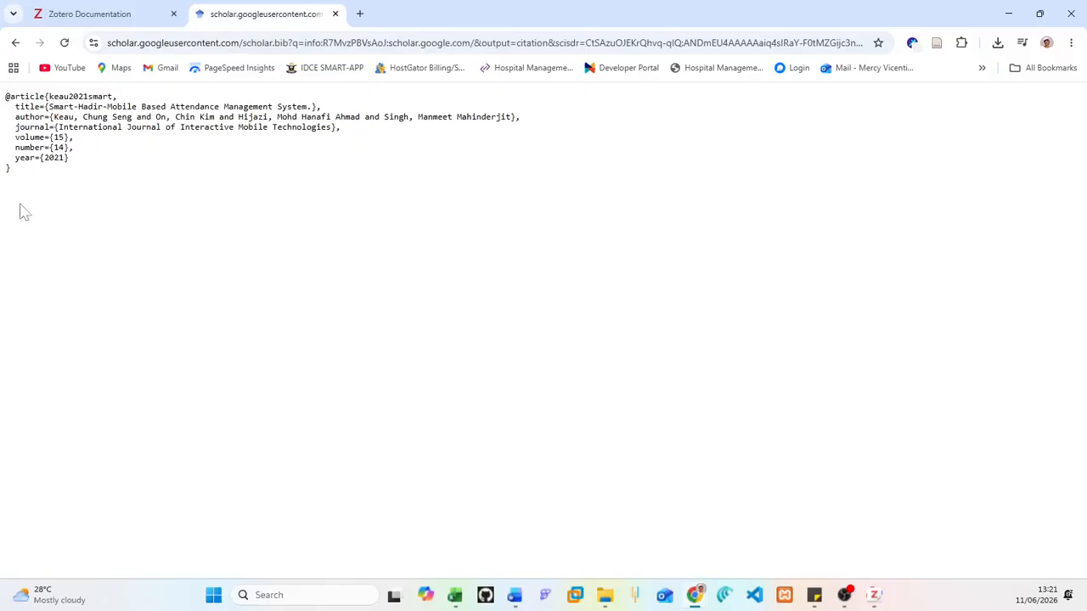
drag(31, 213, 5, 99)
right_click(23, 103)
click(68, 120)
- Switch to Zotero and import the copied Smart-Hadir citation from the clipboard into the Mobilapp collection
click(874, 596)
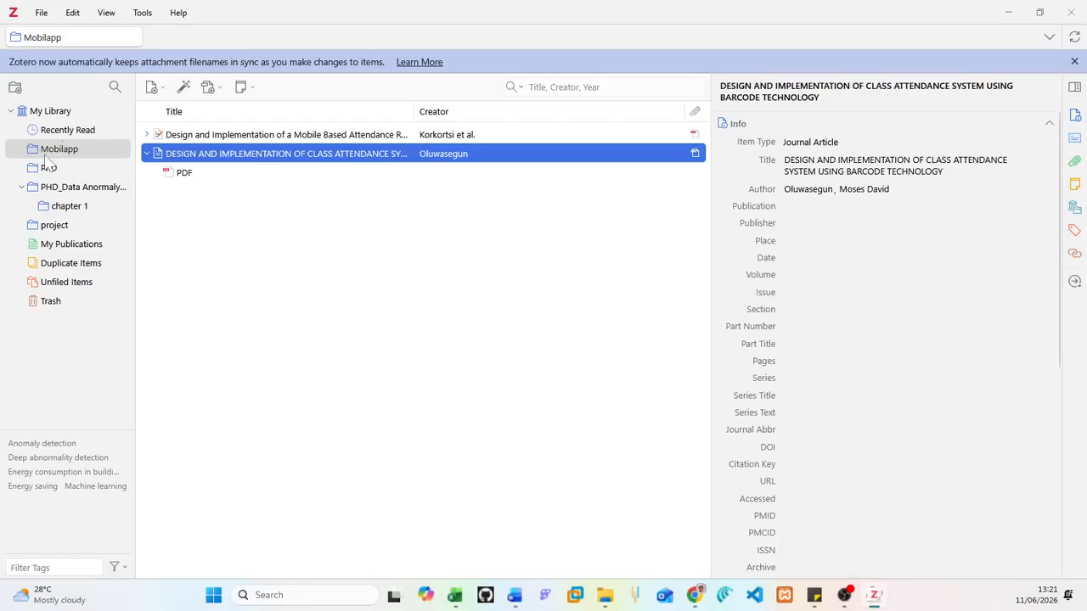
click(41, 12)
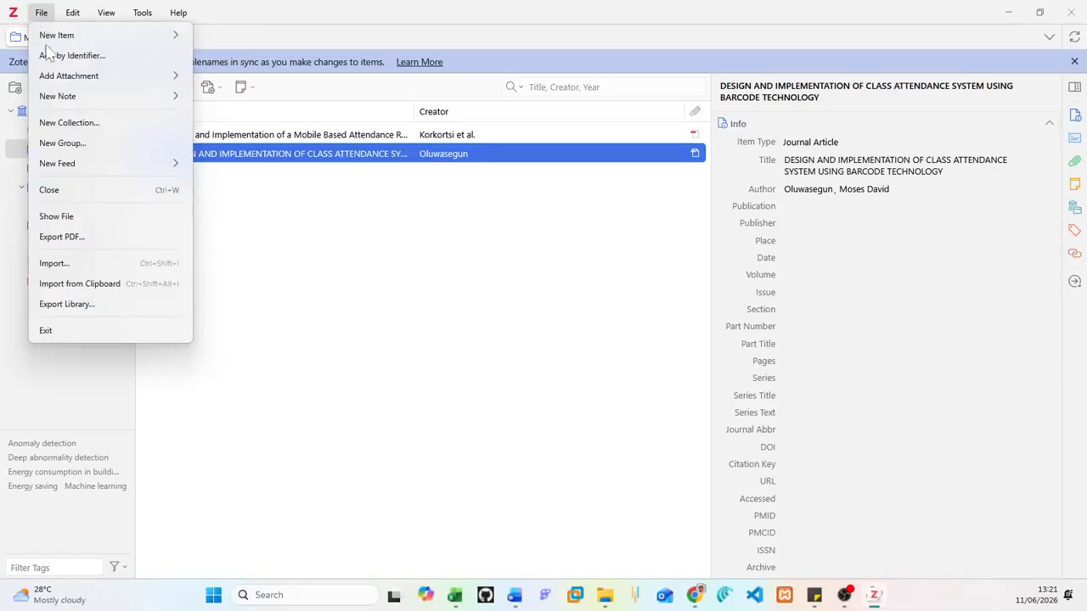
click(80, 284)
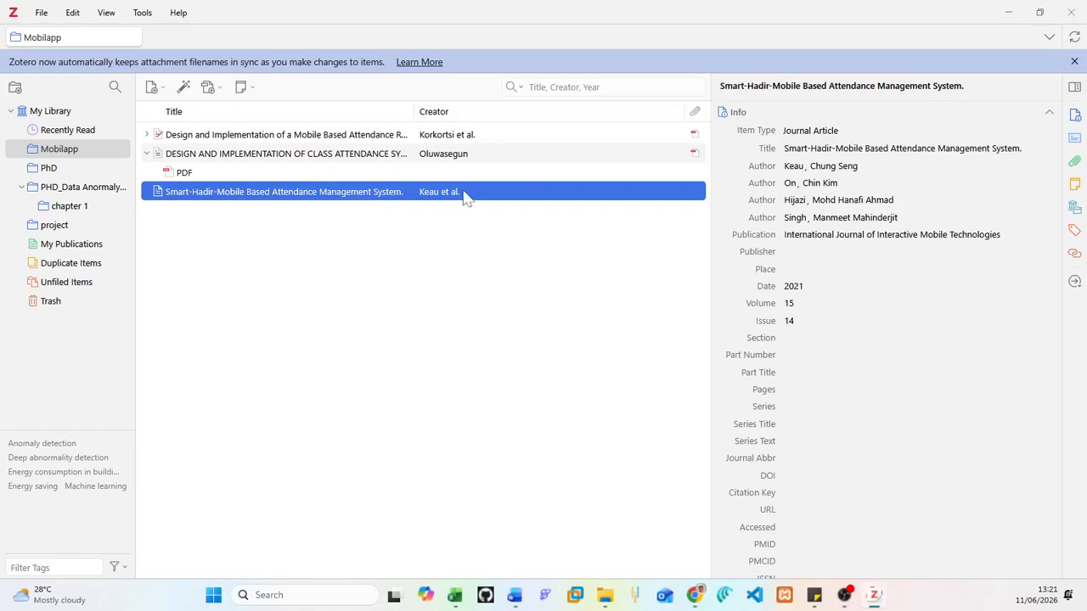
- Return to the Scholar results in Chrome and copy the BibTeX citation of "A Proposed Mobile-Based and Secured Attendance Recording System Using Quick Response Codes"
mouse_move(615, 604)
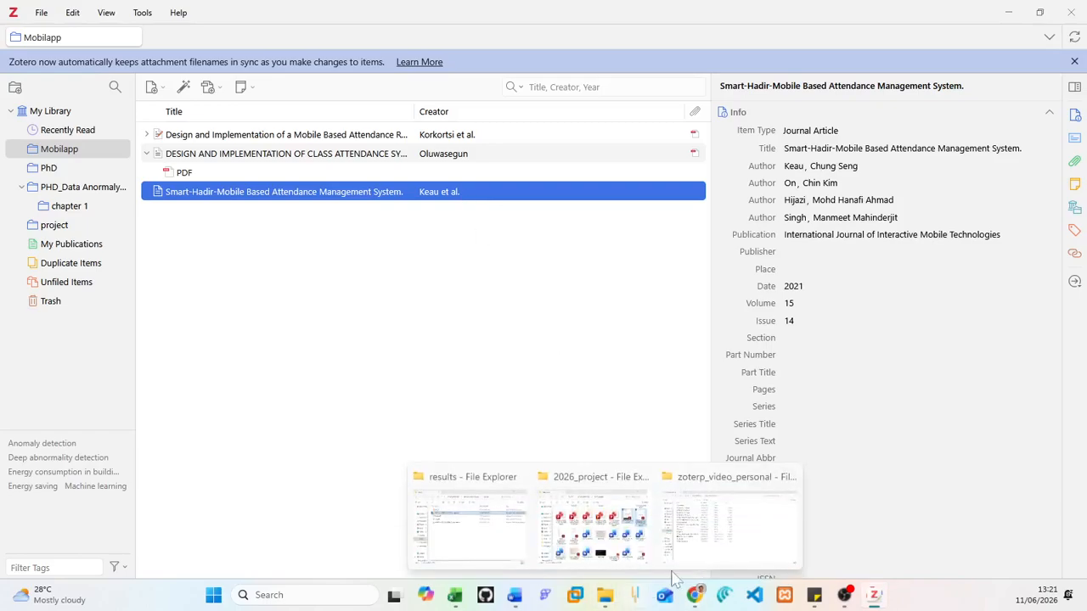
mouse_move(695, 598)
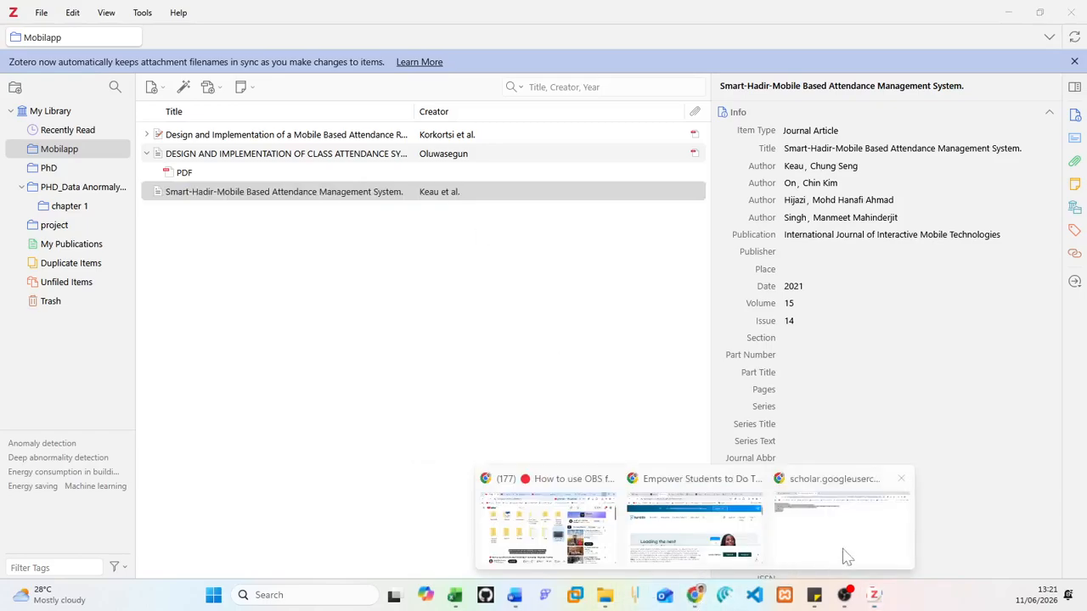
click(840, 556)
click(15, 42)
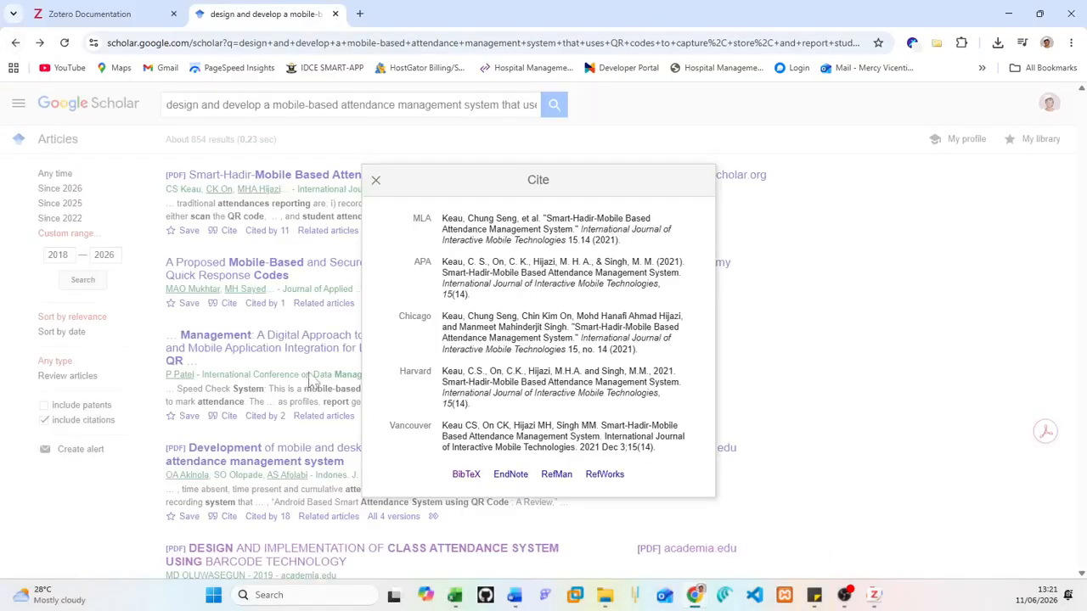
click(376, 178)
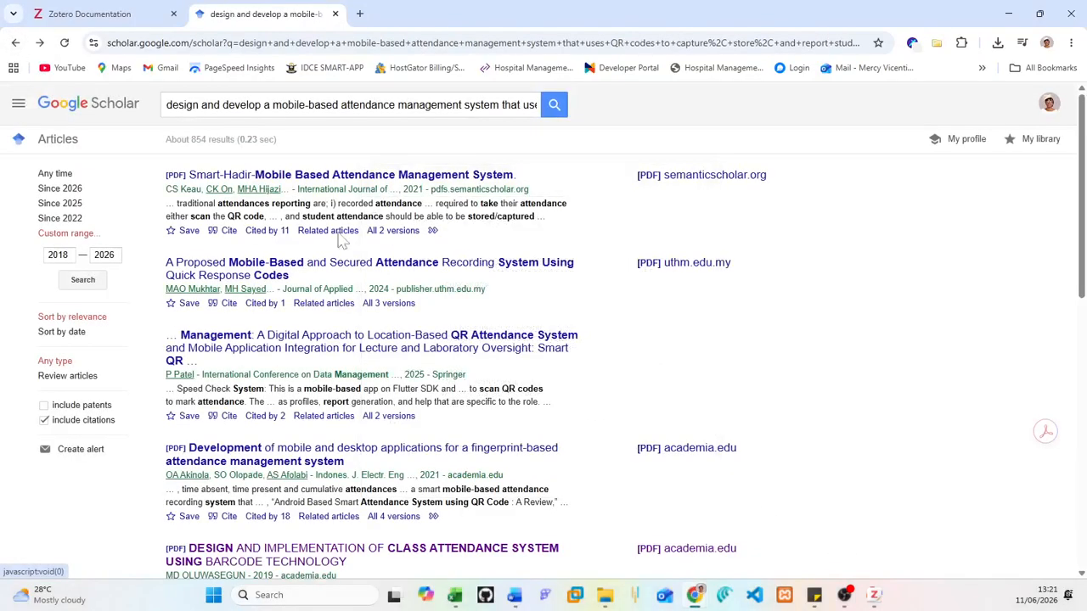
click(229, 305)
click(463, 517)
drag(68, 190, 8, 95)
right_click(19, 106)
click(56, 121)
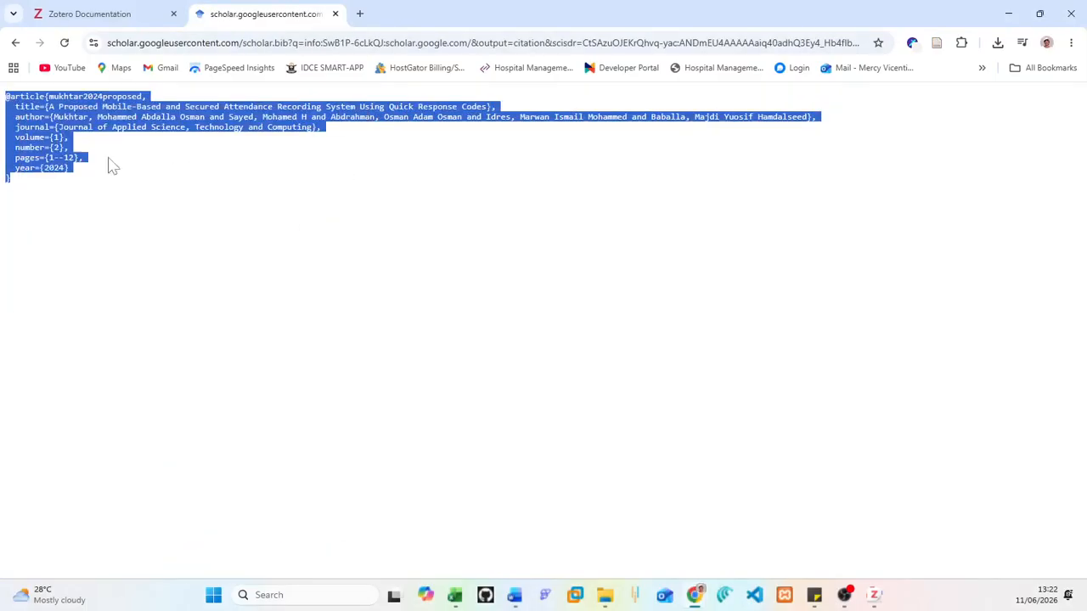
- Switch to Zotero and import the copied Quick Response Codes article citation from the clipboard into Mobilapp
click(874, 597)
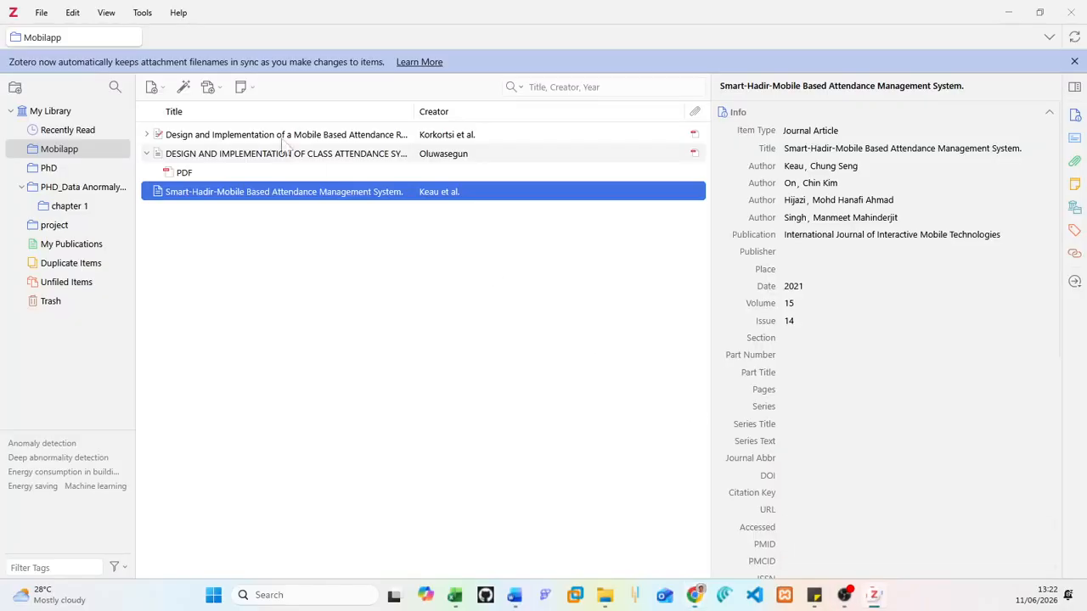
click(41, 13)
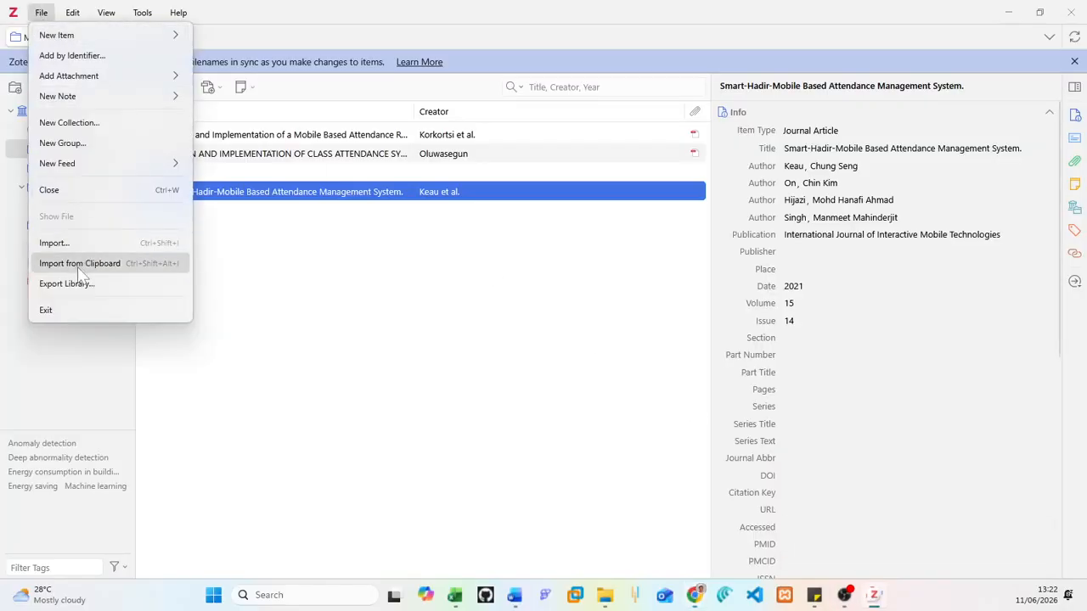
click(77, 263)
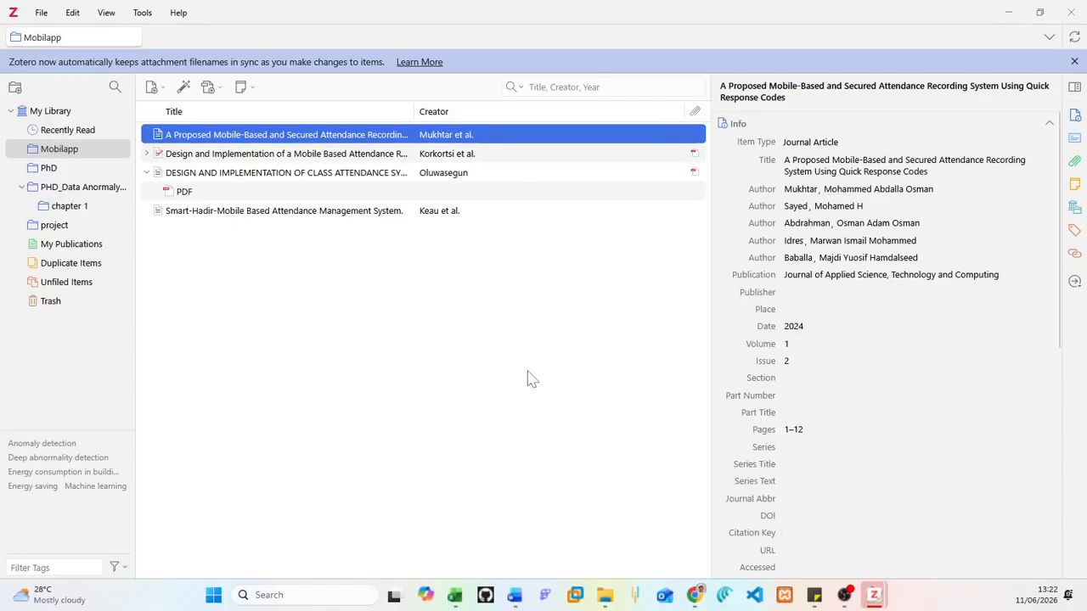
- Look through the reference details of each article stored in the Mobilapp collection
click(336, 154)
click(417, 175)
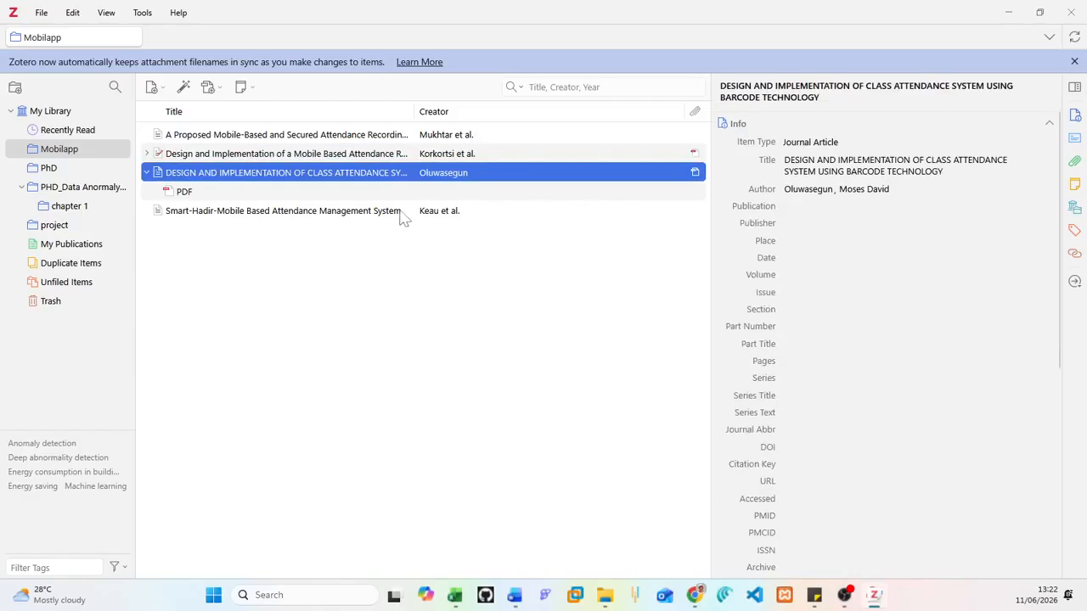
click(399, 210)
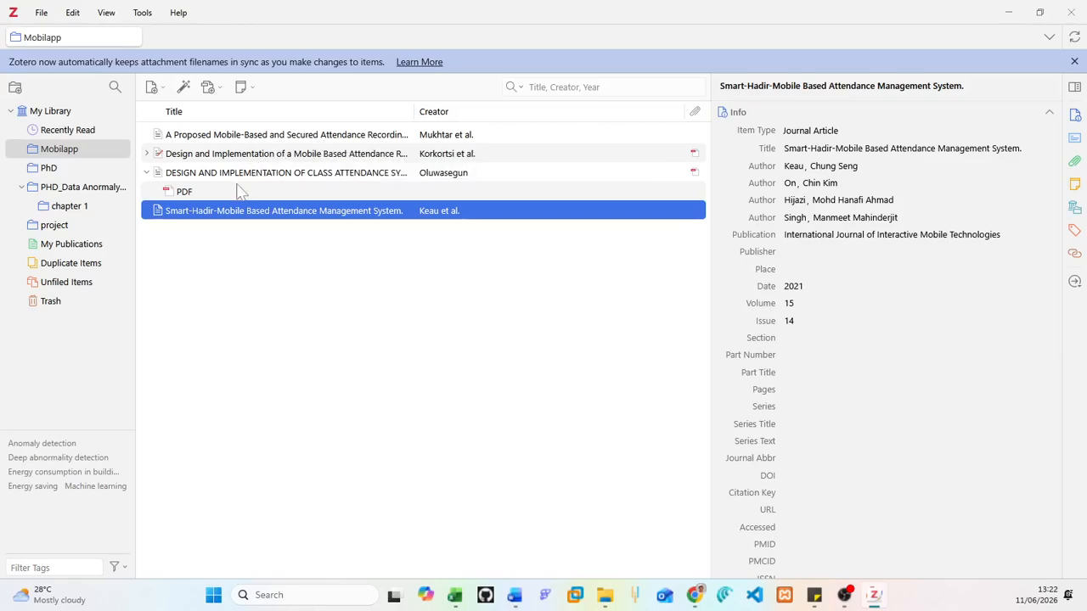
click(272, 138)
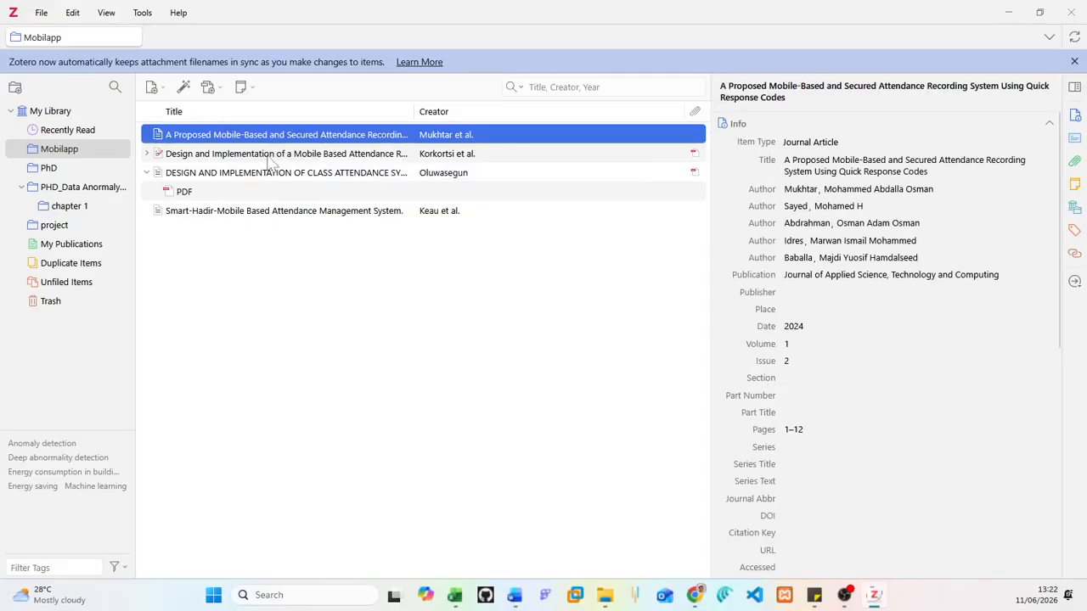
click(270, 158)
click(253, 177)
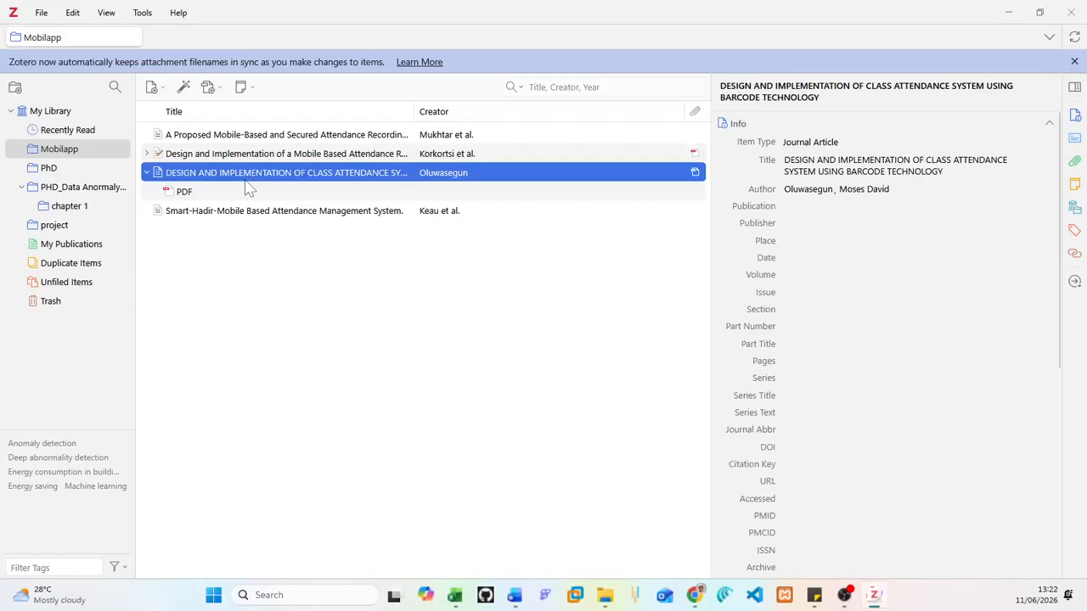
click(223, 214)
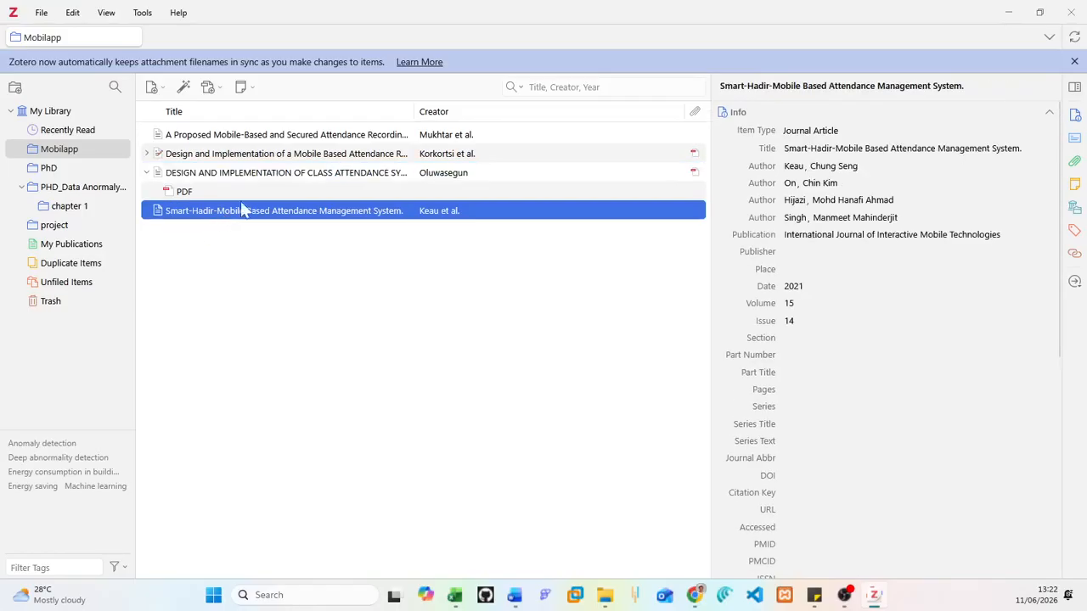
- Switch to Document1 in Word and remove the ellipsis after "processed" at the end of the first paragraph, leaving a space for a citation
mouse_move(701, 592)
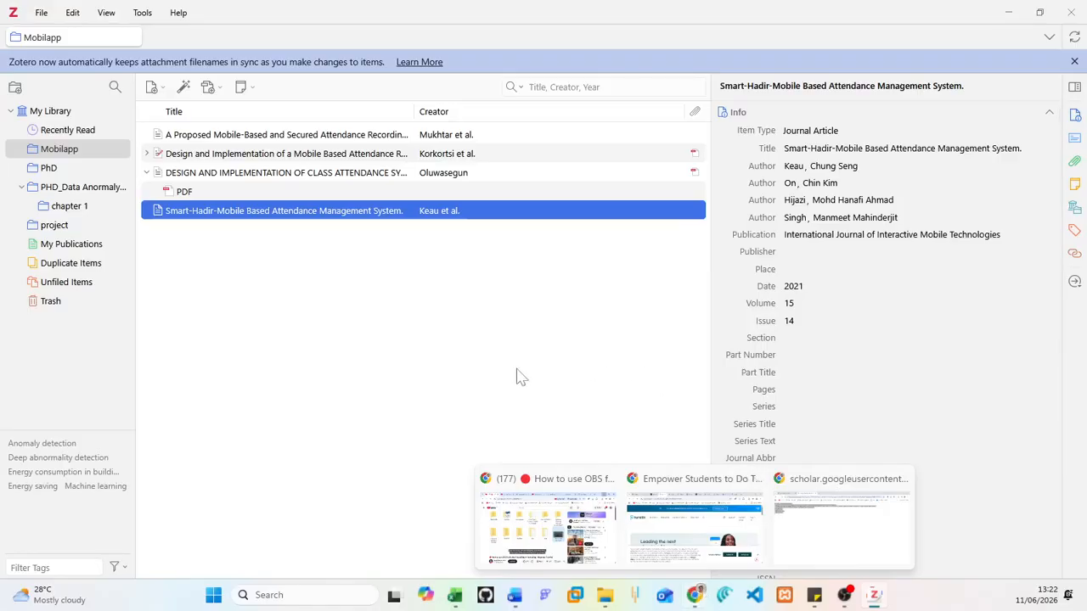
click(514, 595)
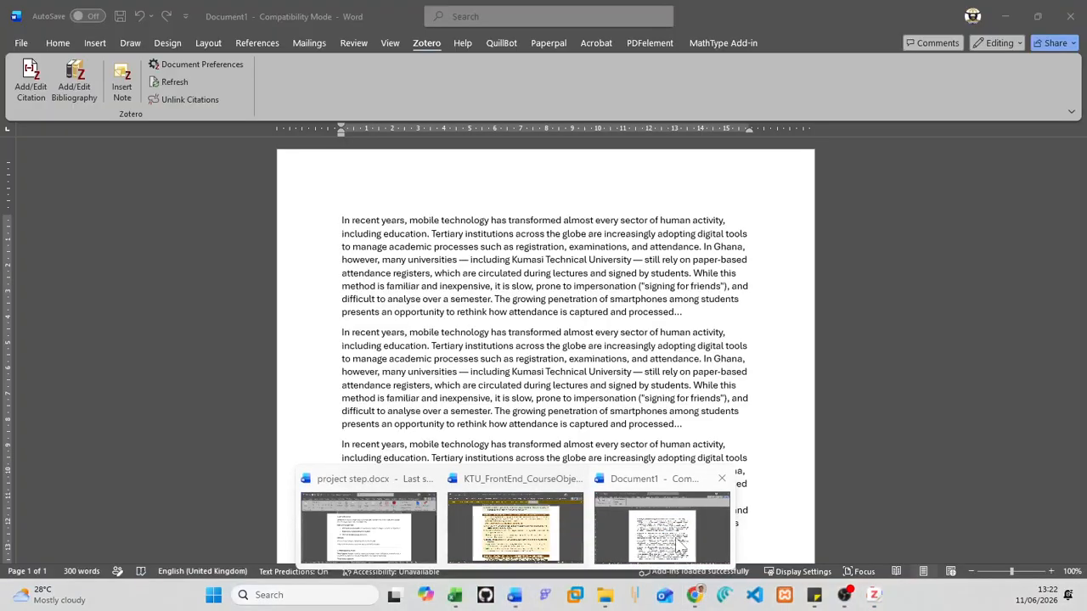
click(662, 517)
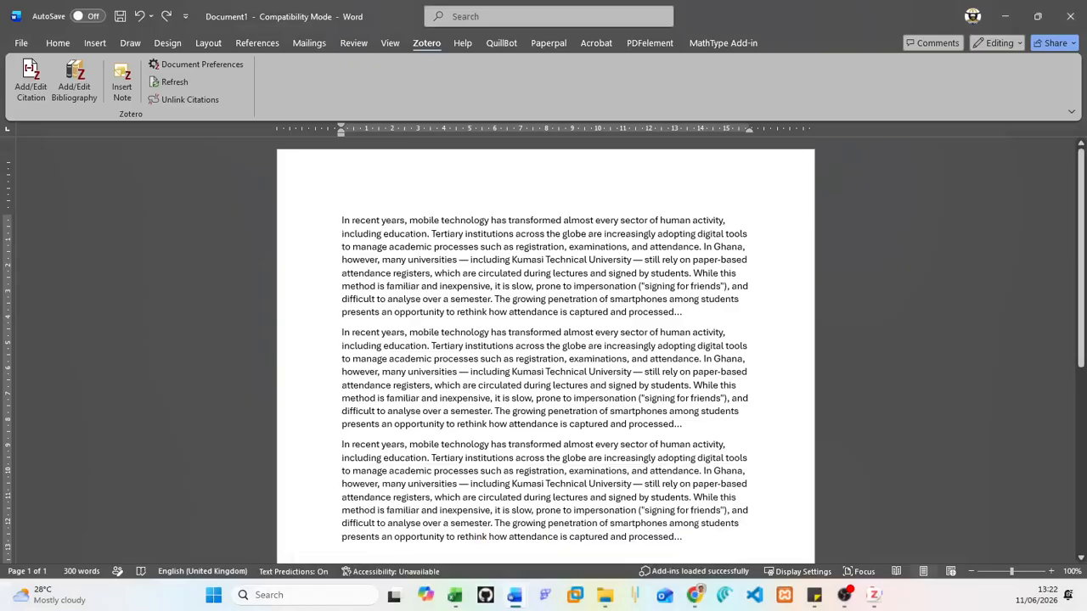
key(BackSpace)
key(BackSpace)
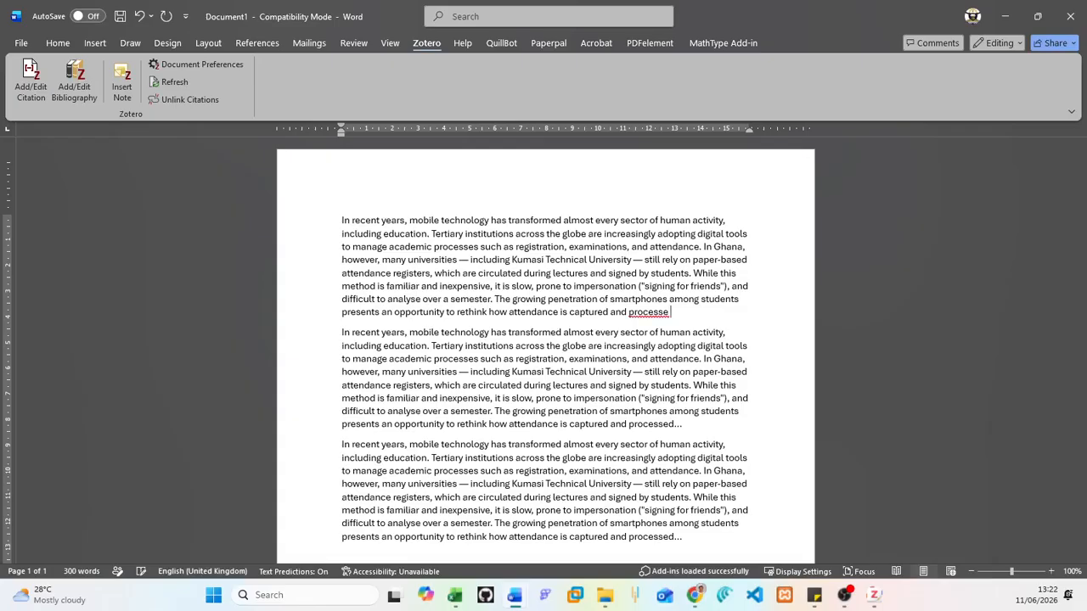
text(d)
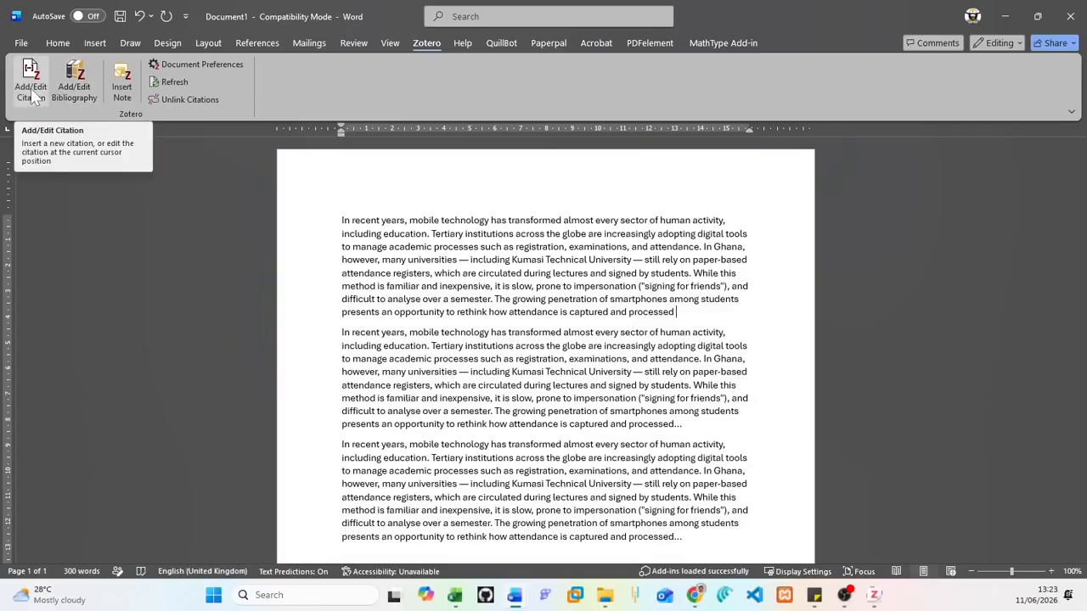
- Insert a Zotero citation of the Mobilapp collection's Quick Response Codes attendance article after "processed" at the end of the first paragraph
click(30, 94)
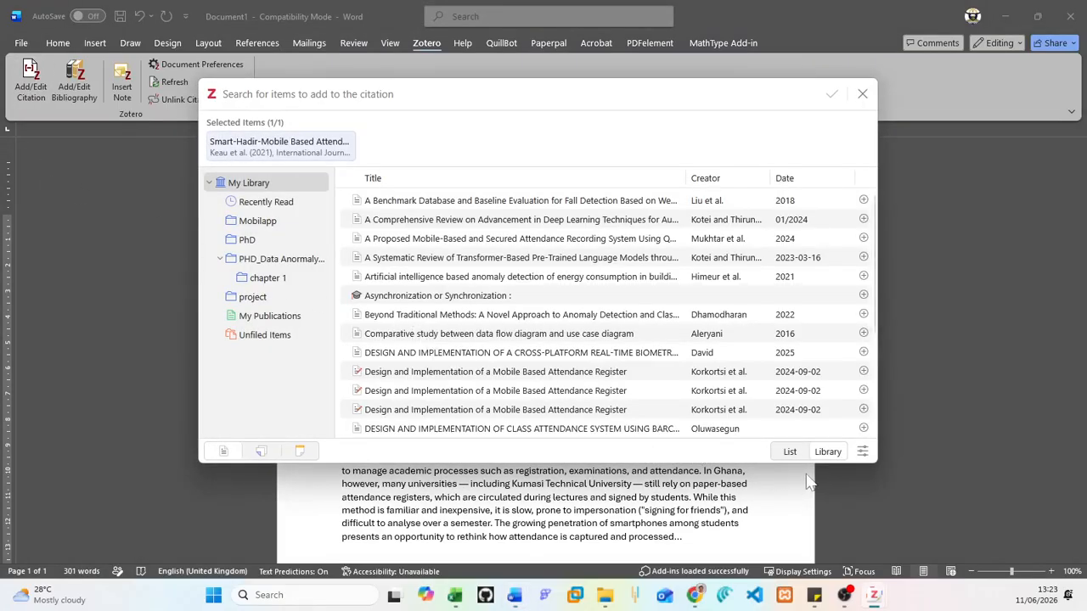
click(790, 454)
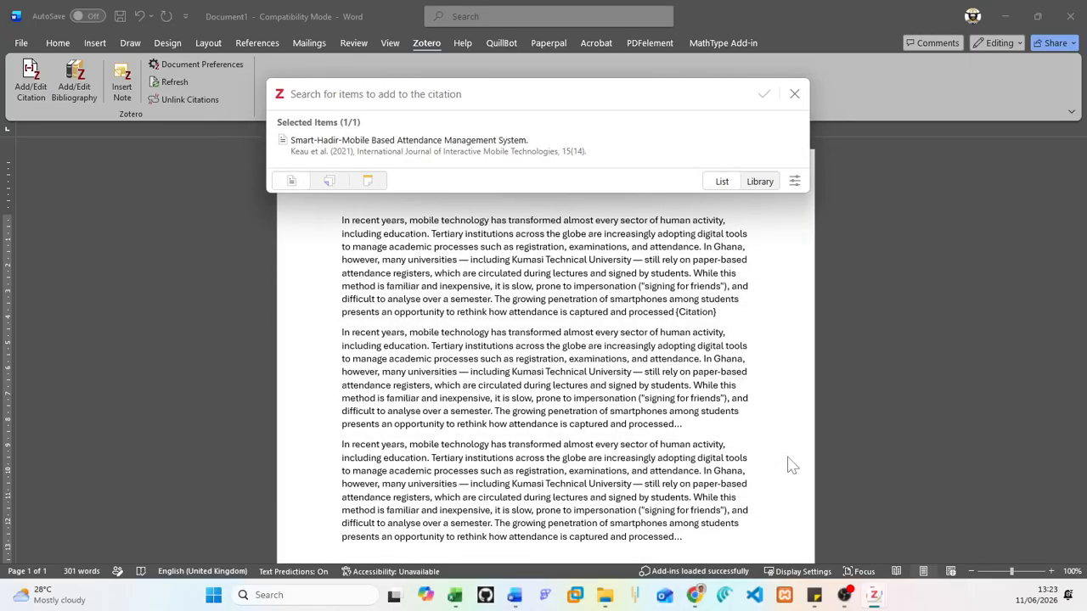
click(759, 182)
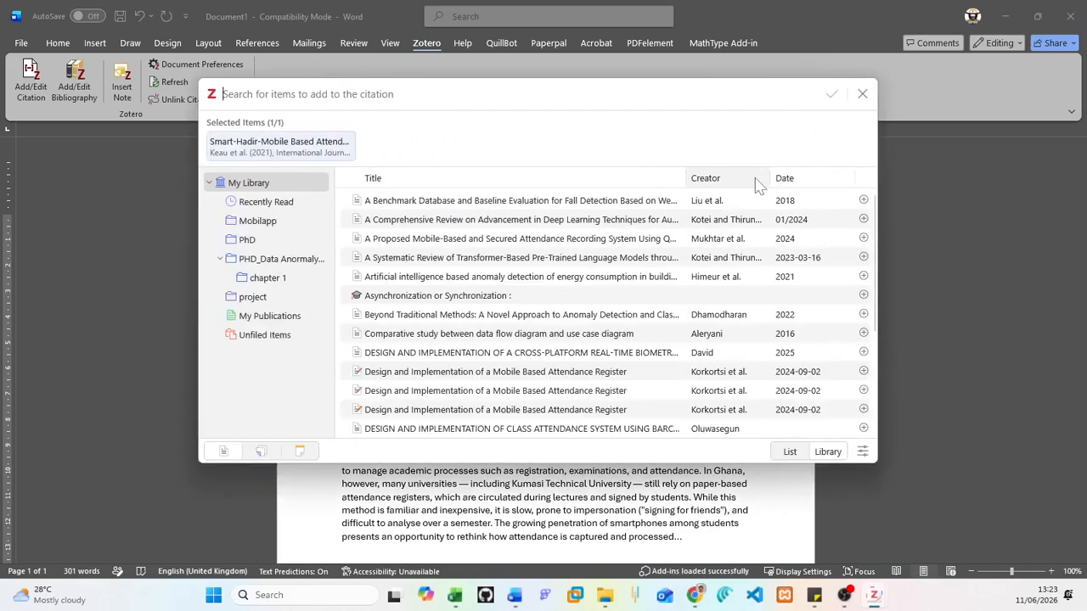
click(263, 225)
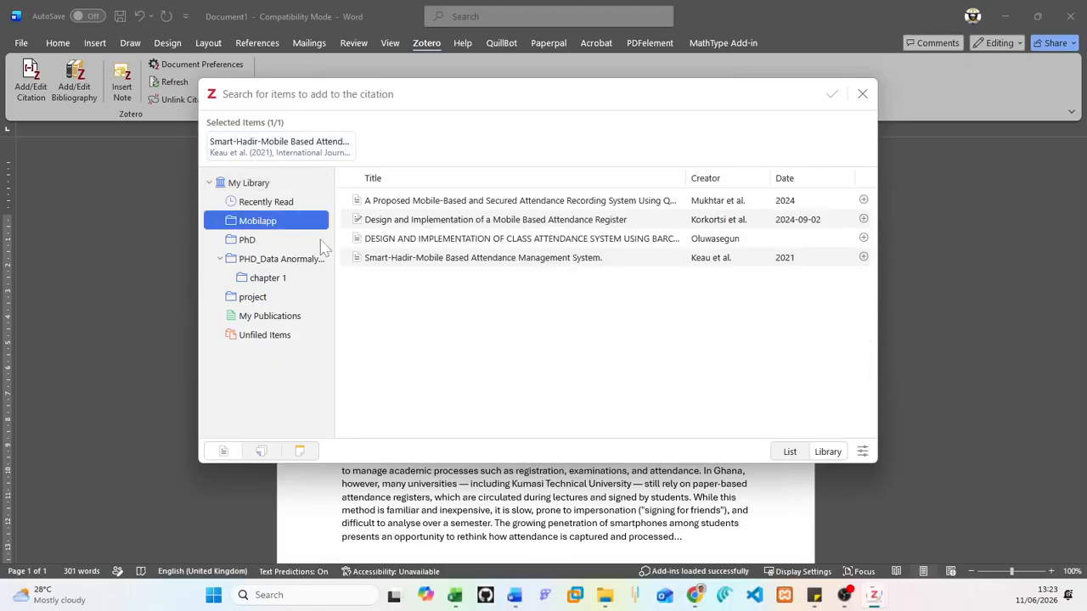
click(411, 204)
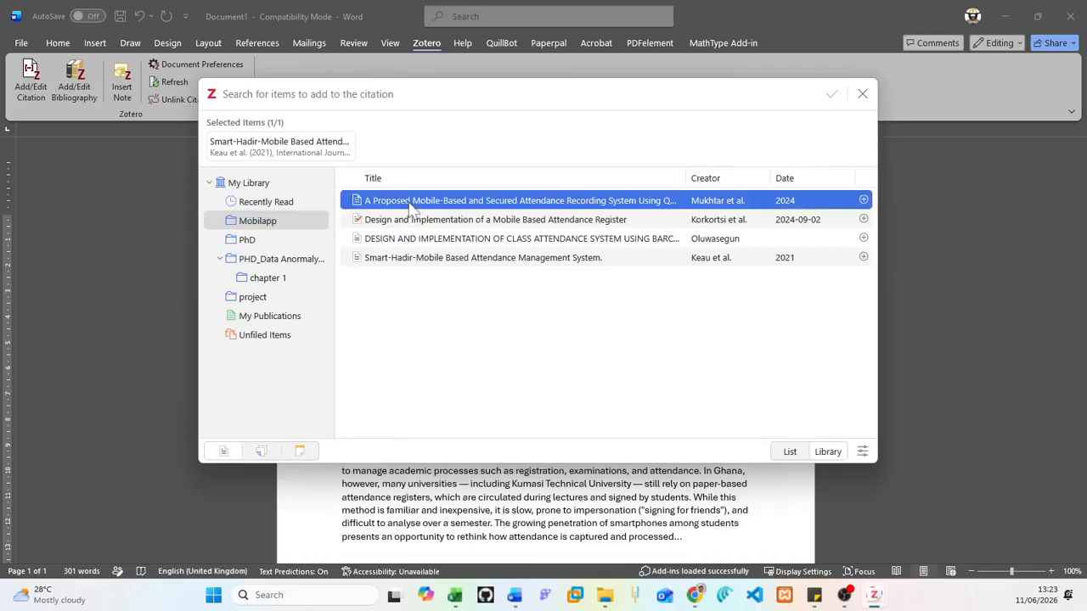
click(863, 200)
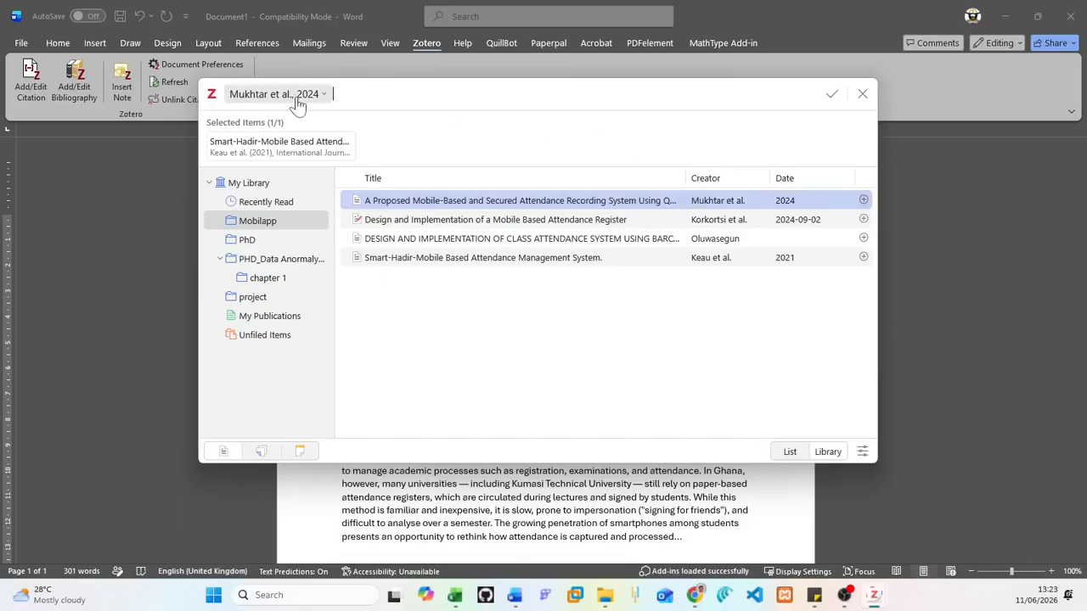
click(832, 94)
scroll(544, 345, down, 1)
click(694, 284)
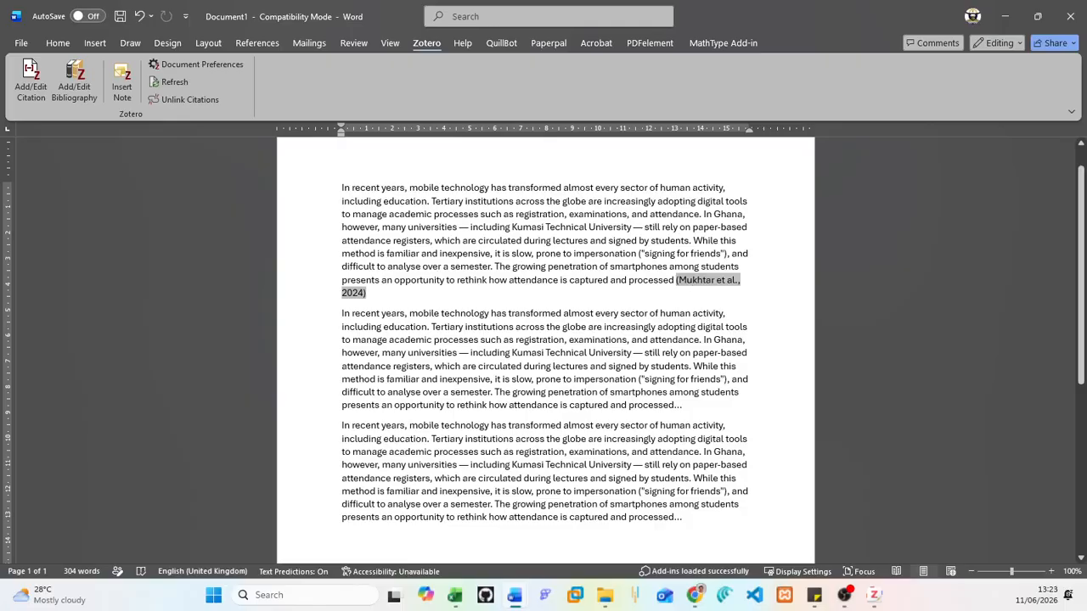
- Insert a citation of "Smart-Hadir-Mobile Based Attendance Management System" after "processed" at the end of the second paragraph
scroll(543, 345, down, 3)
click(27, 90)
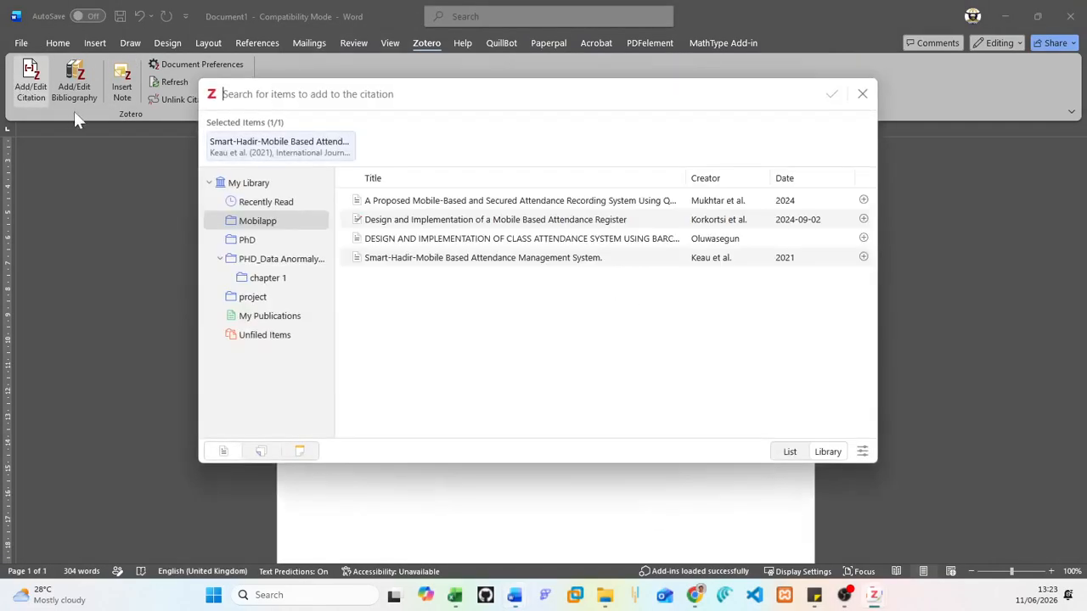
click(482, 260)
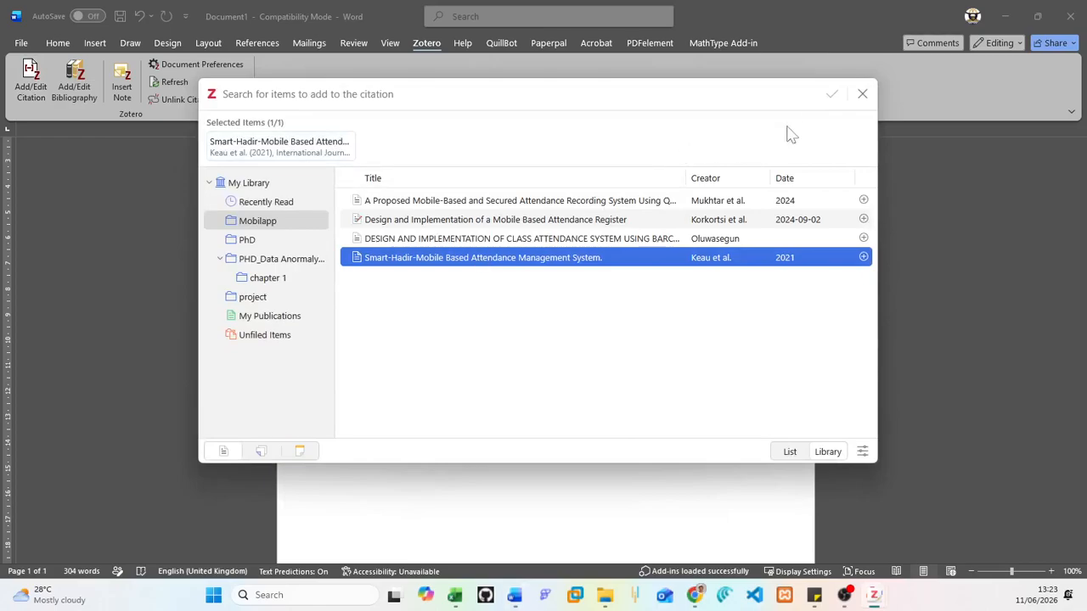
click(864, 257)
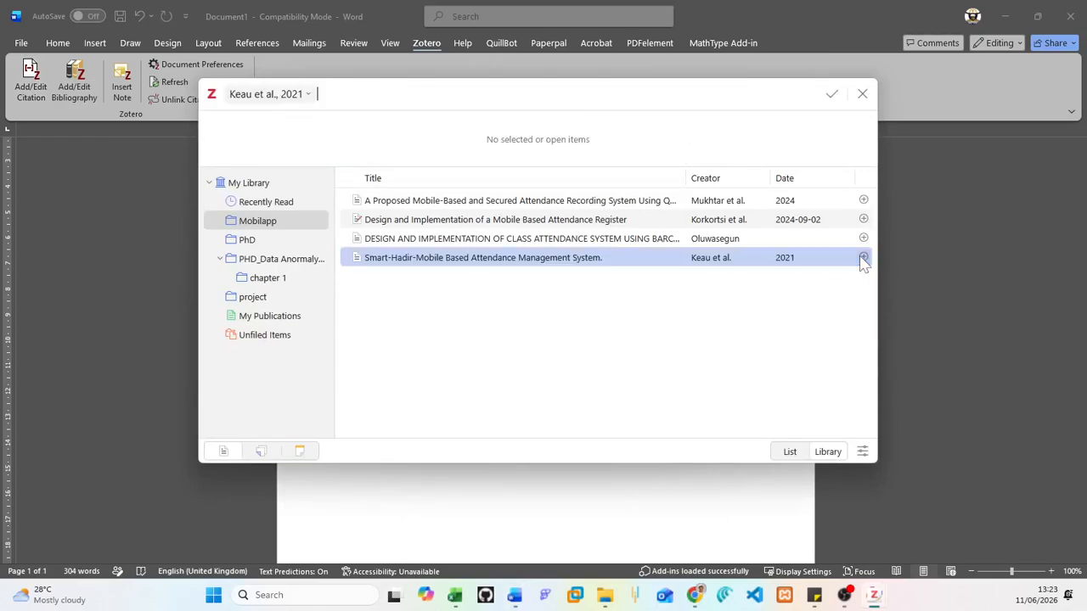
click(831, 95)
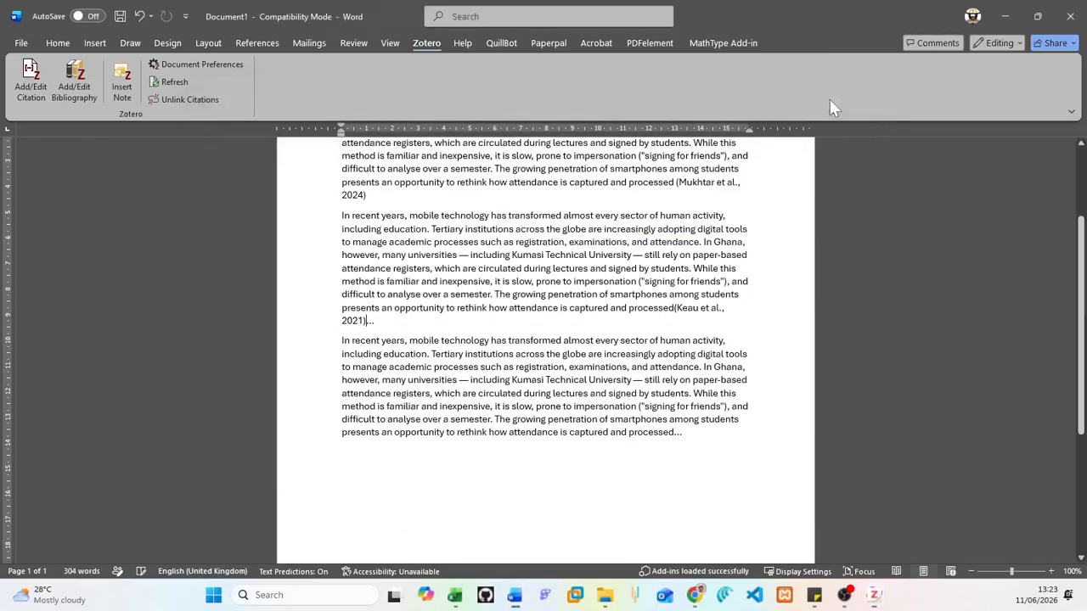
- Insert one combined citation of the Quick Response Codes, Mobile Based Attendance Register and Barcode Technology articles after "processed" in the third paragraph
scroll(545, 340, down, 2)
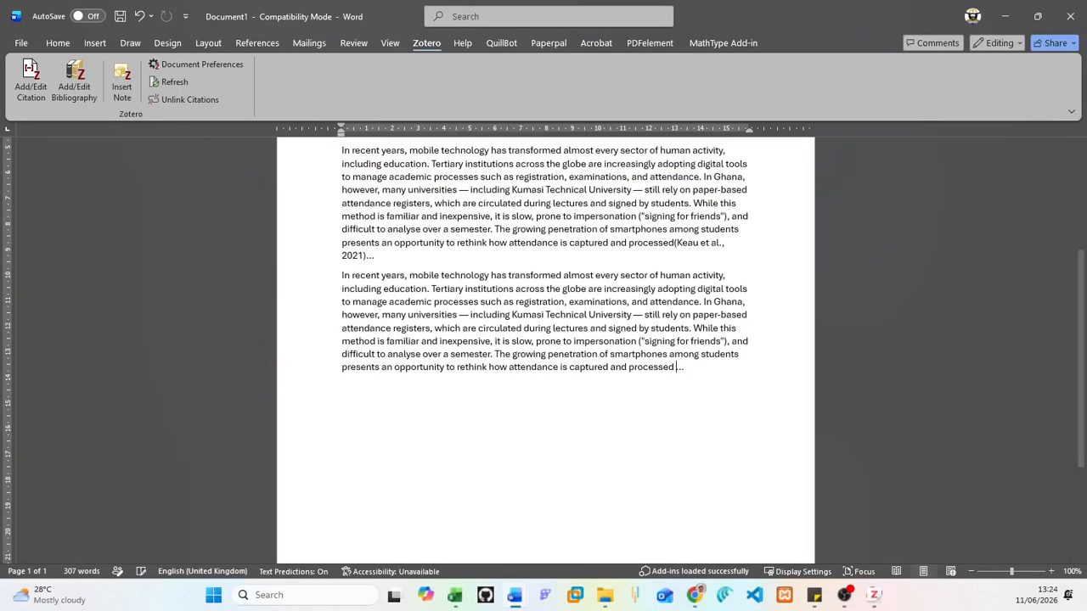
click(48, 78)
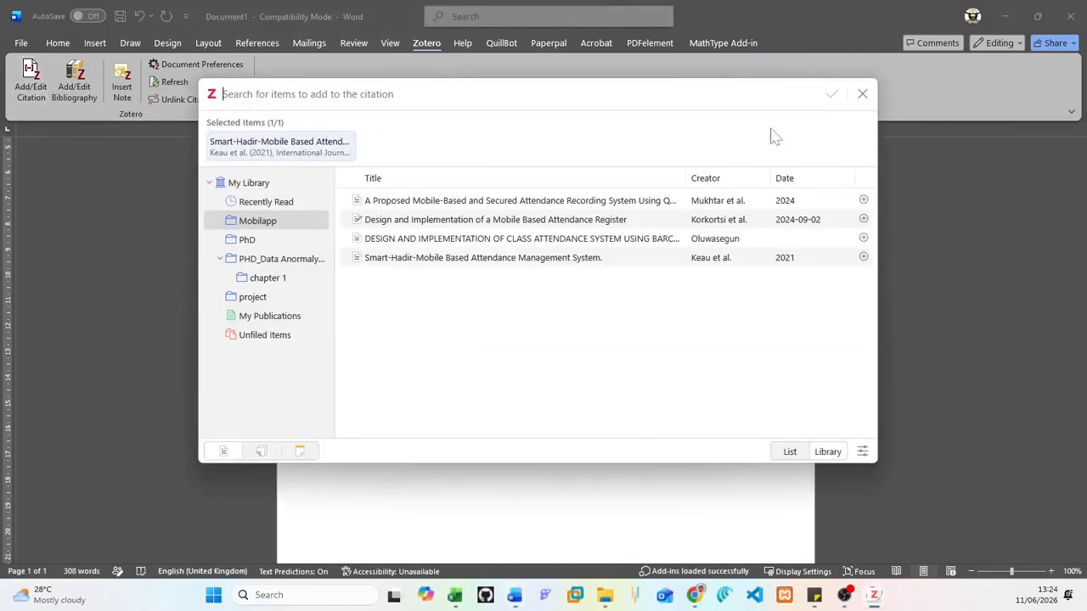
click(863, 199)
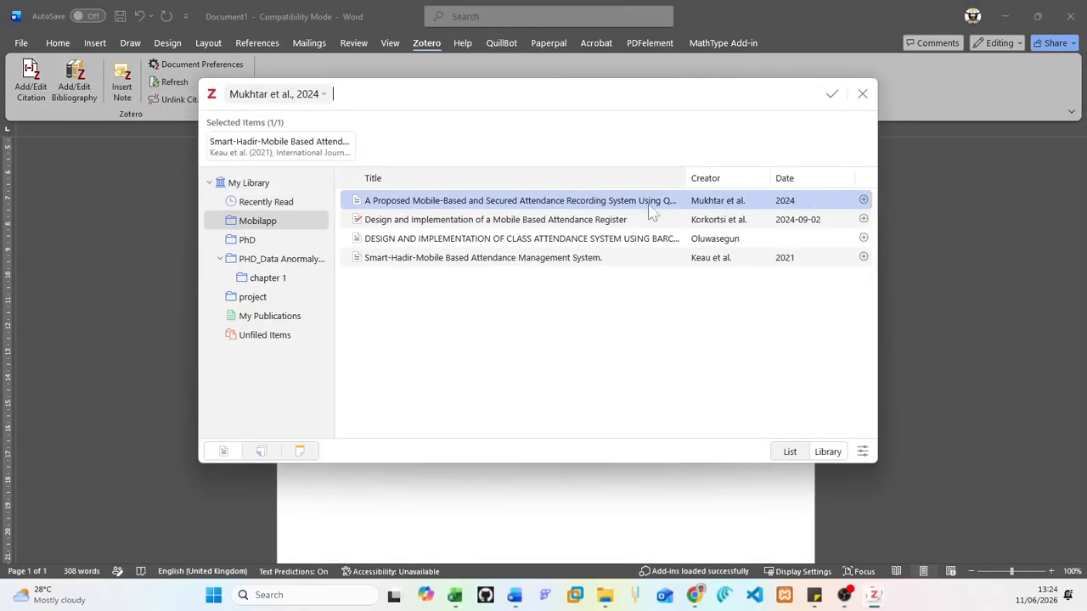
click(863, 219)
click(863, 238)
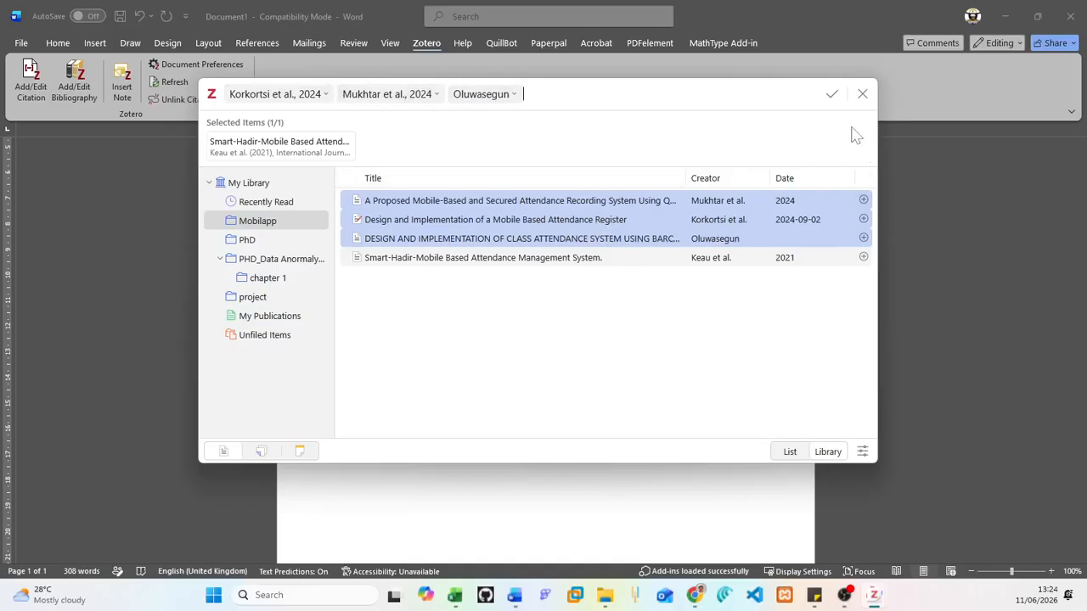
click(833, 95)
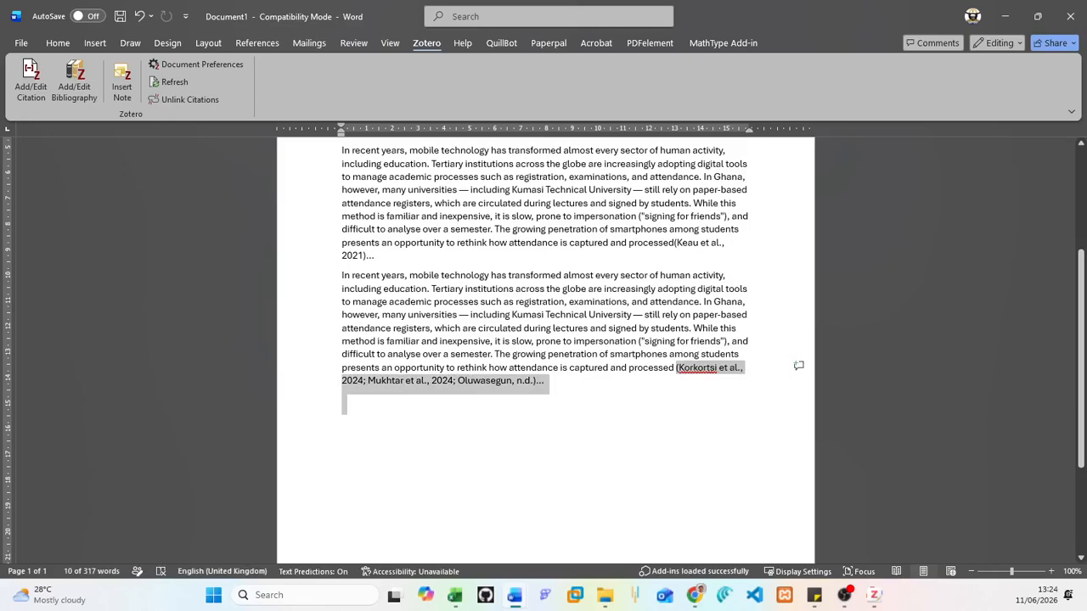
- Add empty lines below the third paragraph until the text cursor reaches the start of a second page
scroll(519, 270, down, 3)
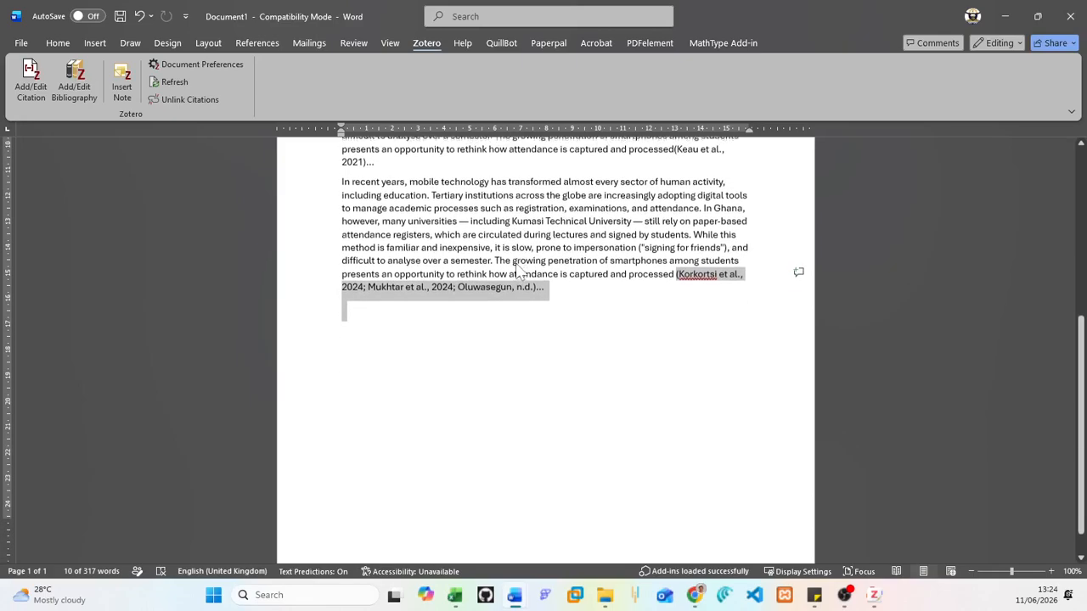
scroll(523, 311, down, 1)
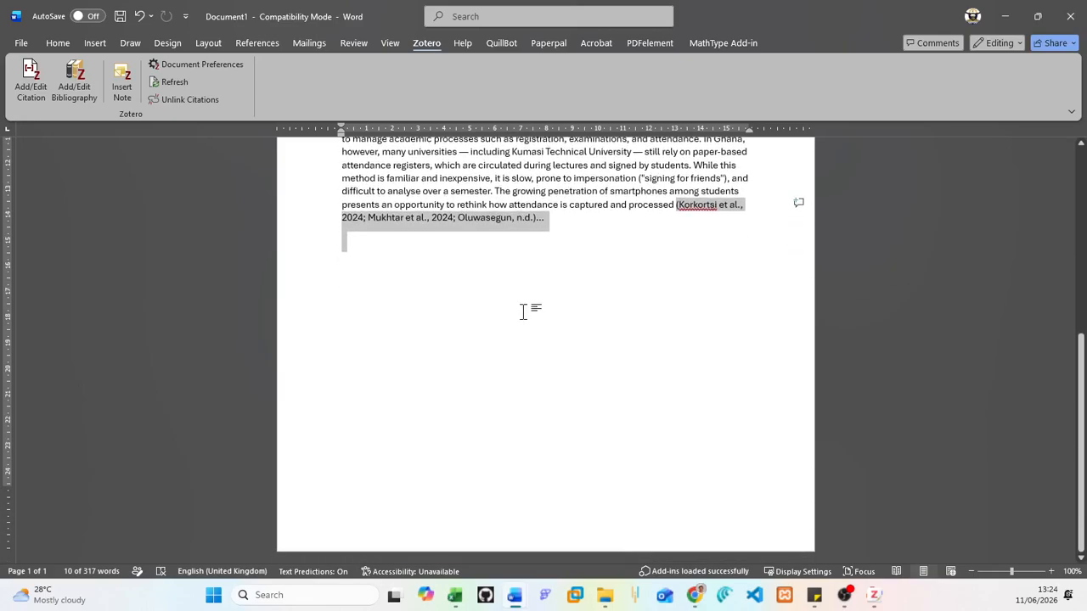
click(509, 301)
key(Return)
key(Return)
key(Return)
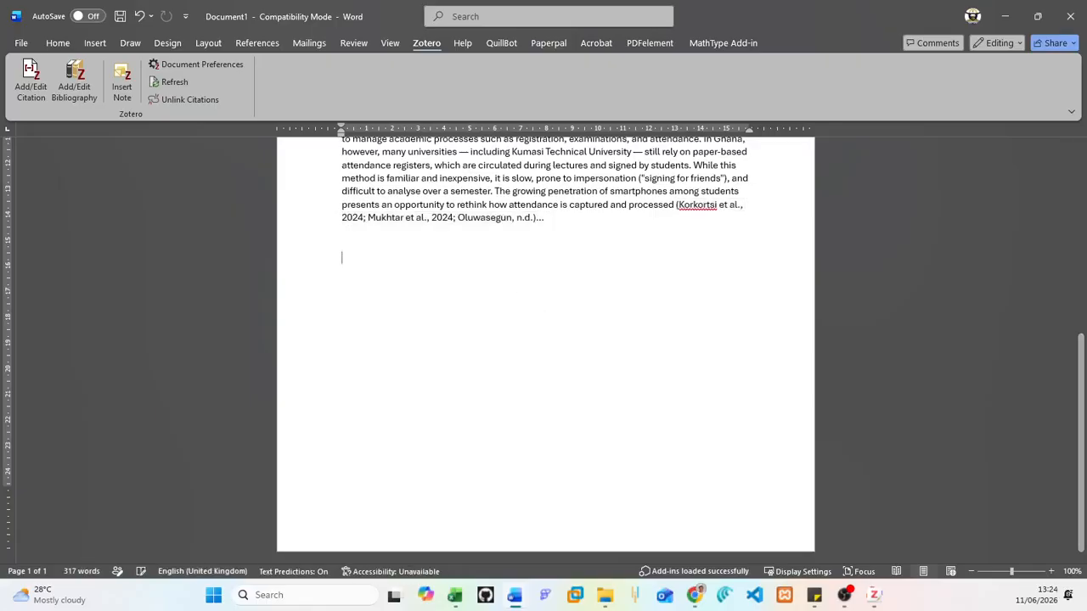
key(Return)
key(Return)
key(Return)
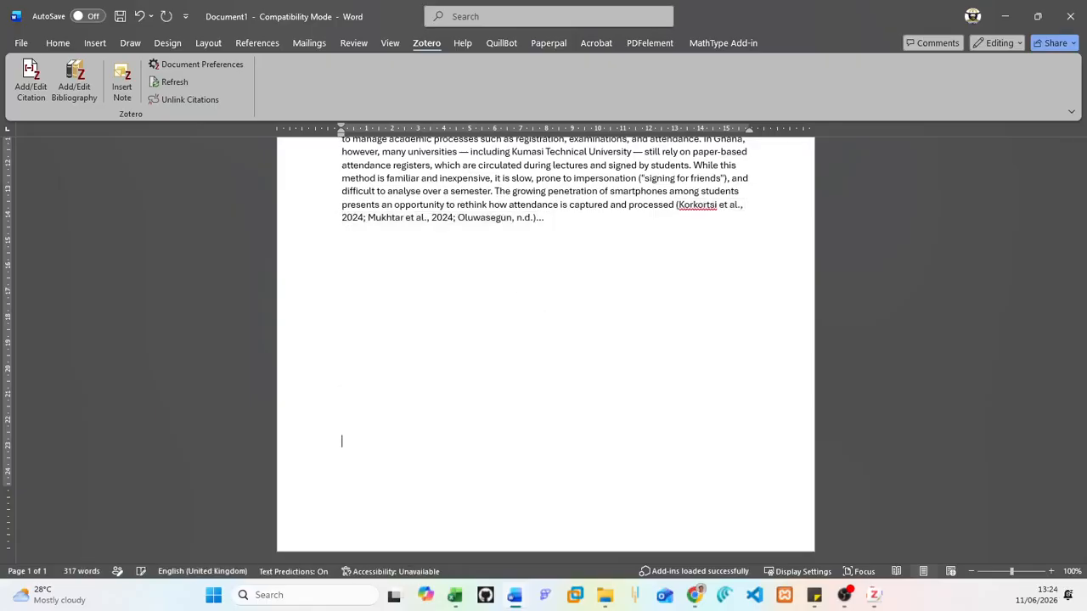
key(Return)
key(Return)
key(Return)
key(Return)
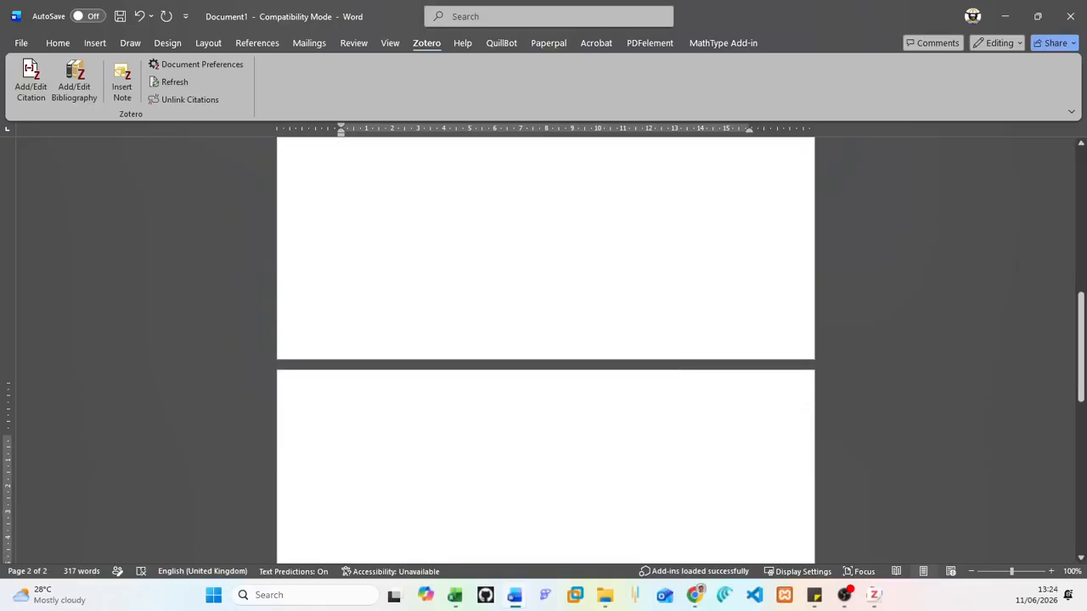
- Insert the Zotero bibliography of the cited articles on the second page and review its entries
click(87, 108)
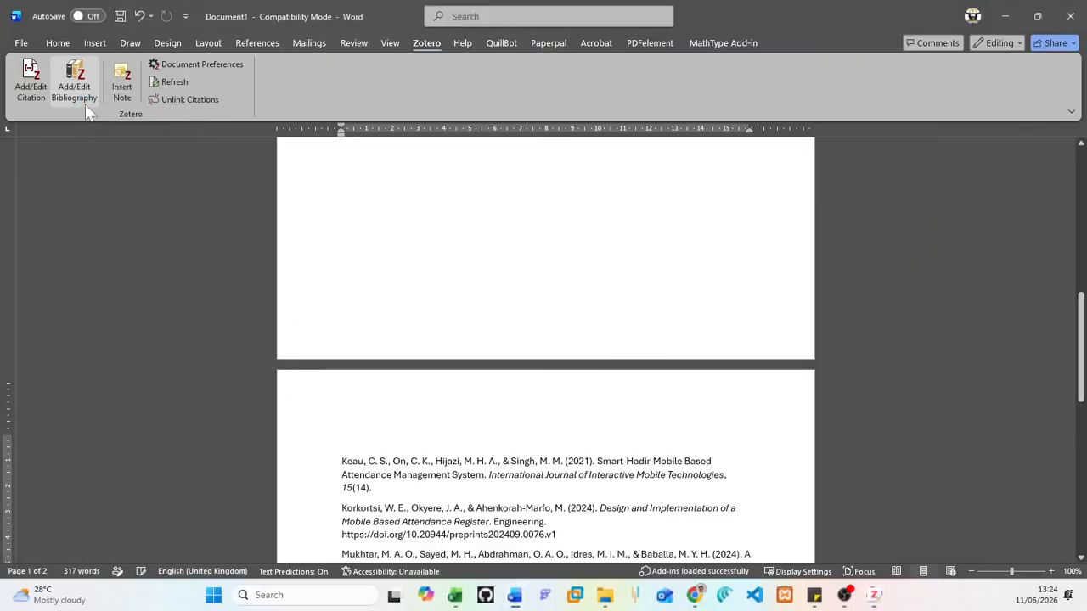
scroll(473, 478, down, 3)
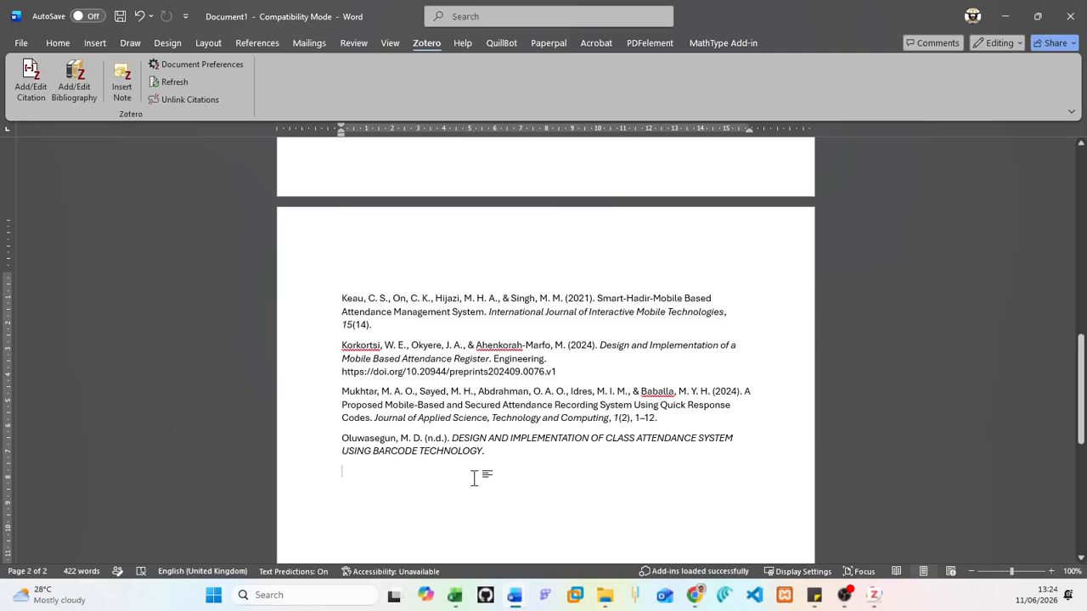
drag(473, 478, 343, 299)
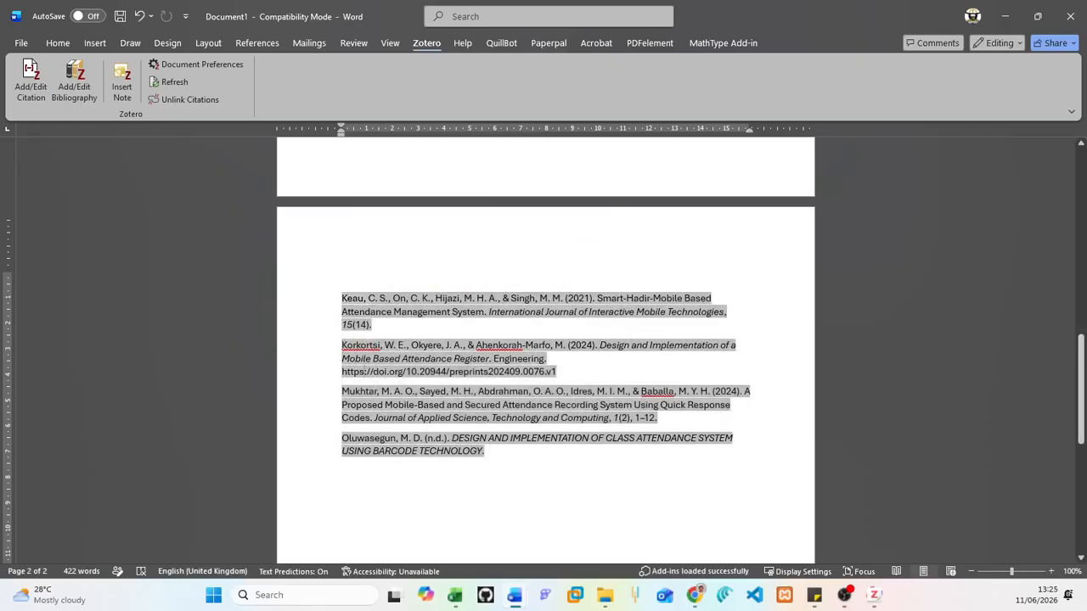
click(343, 471)
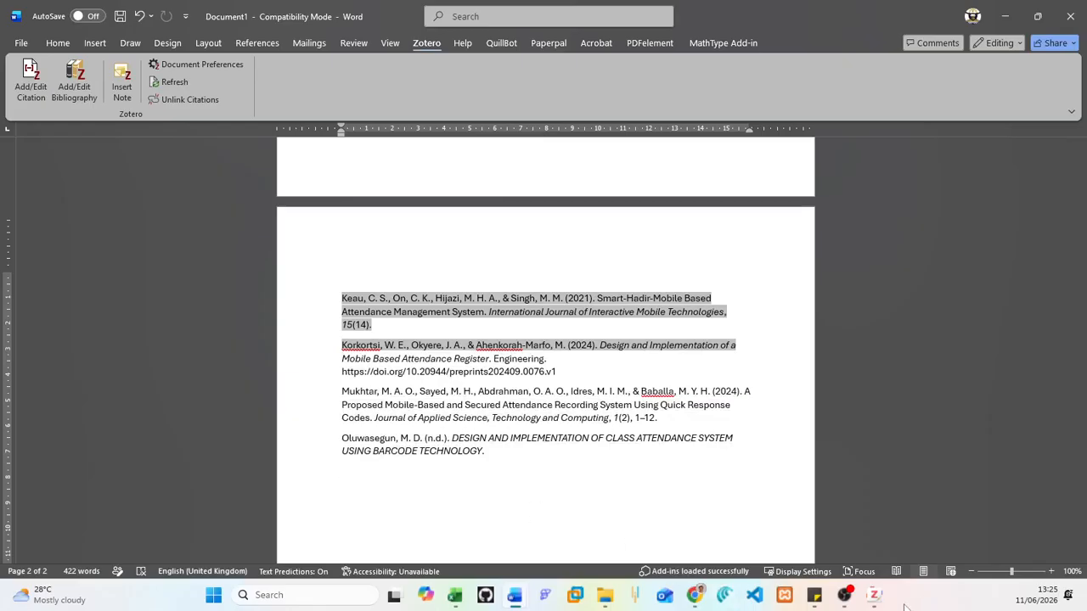
- Switch to Zotero, look through the General, Sync, Export, Cite and Advanced settings for the citation style options, and return to Word
click(873, 594)
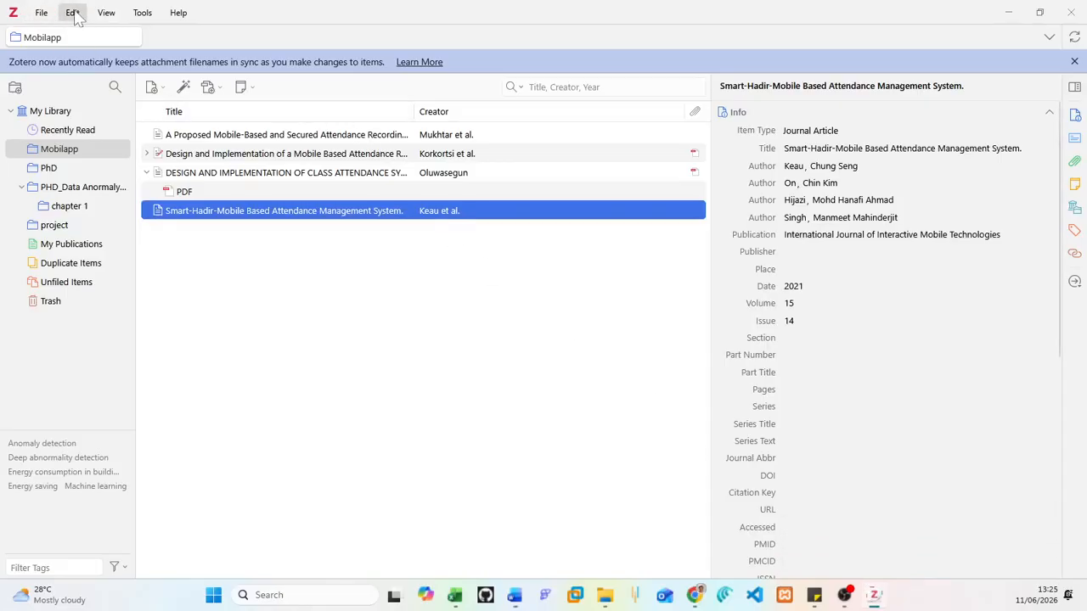
click(43, 14)
mouse_move(109, 15)
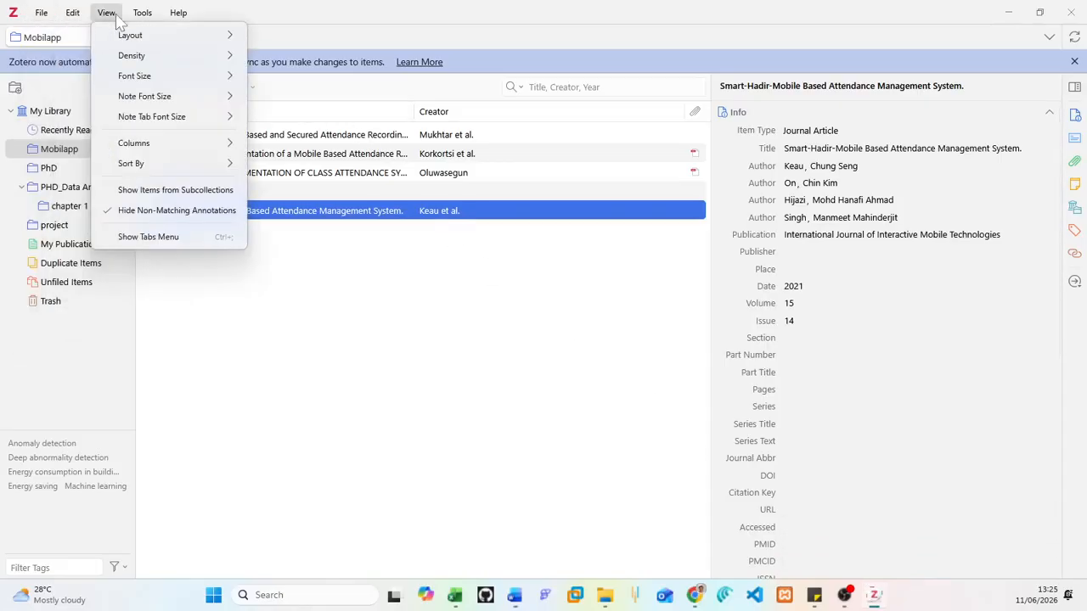
mouse_move(73, 12)
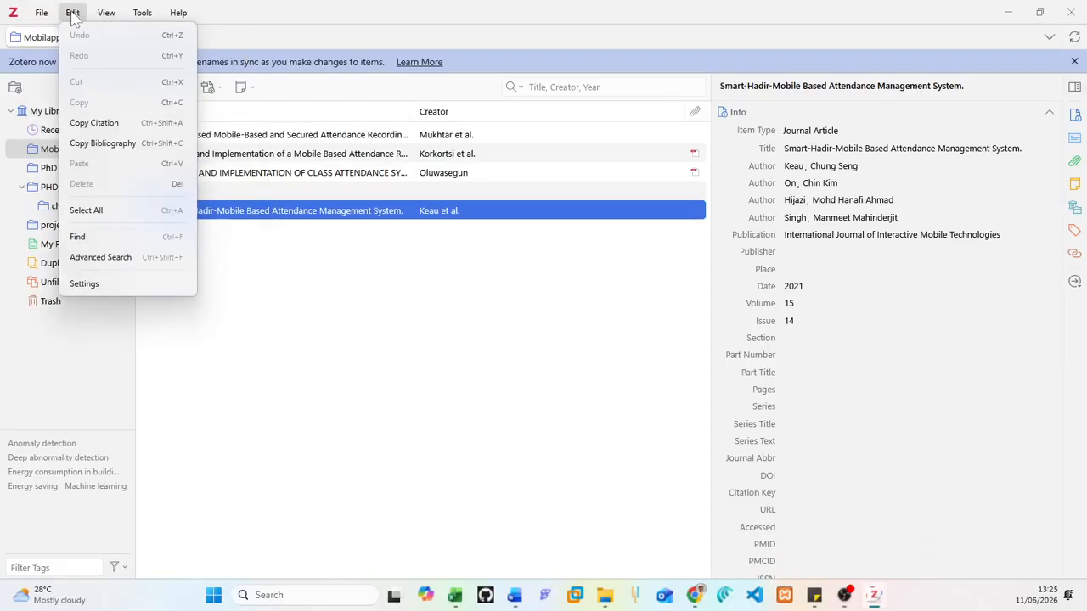
click(84, 285)
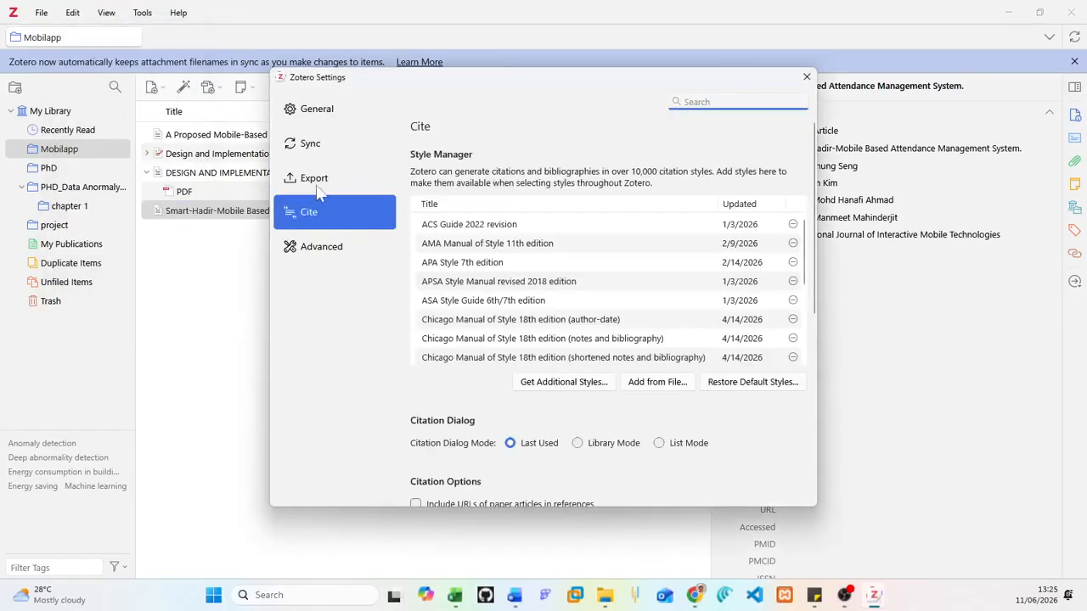
click(334, 112)
scroll(478, 179, down, 15)
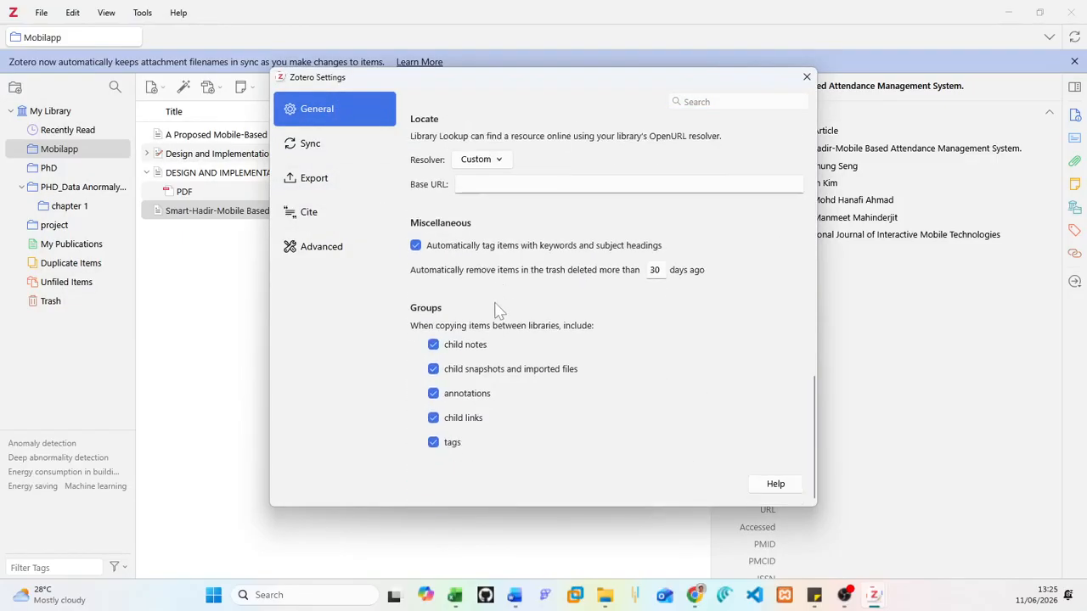
click(331, 159)
click(327, 180)
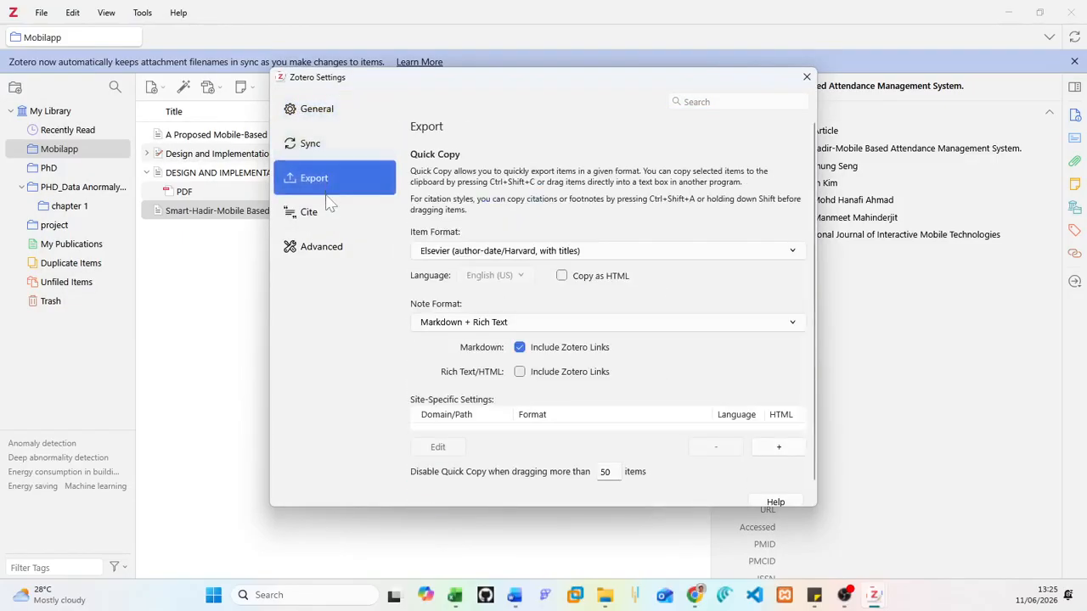
click(311, 212)
click(314, 253)
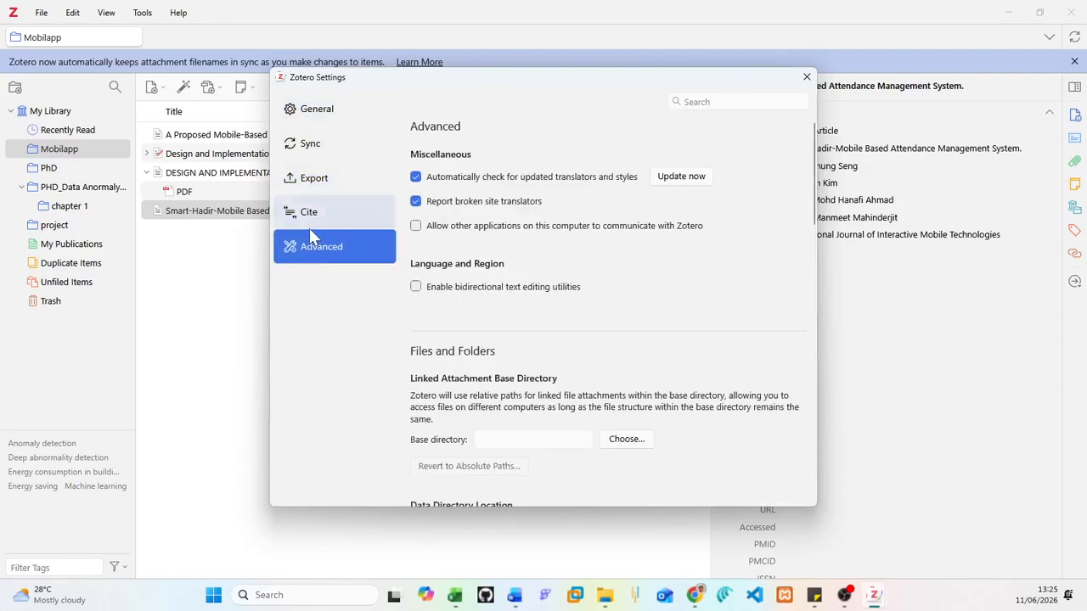
click(306, 225)
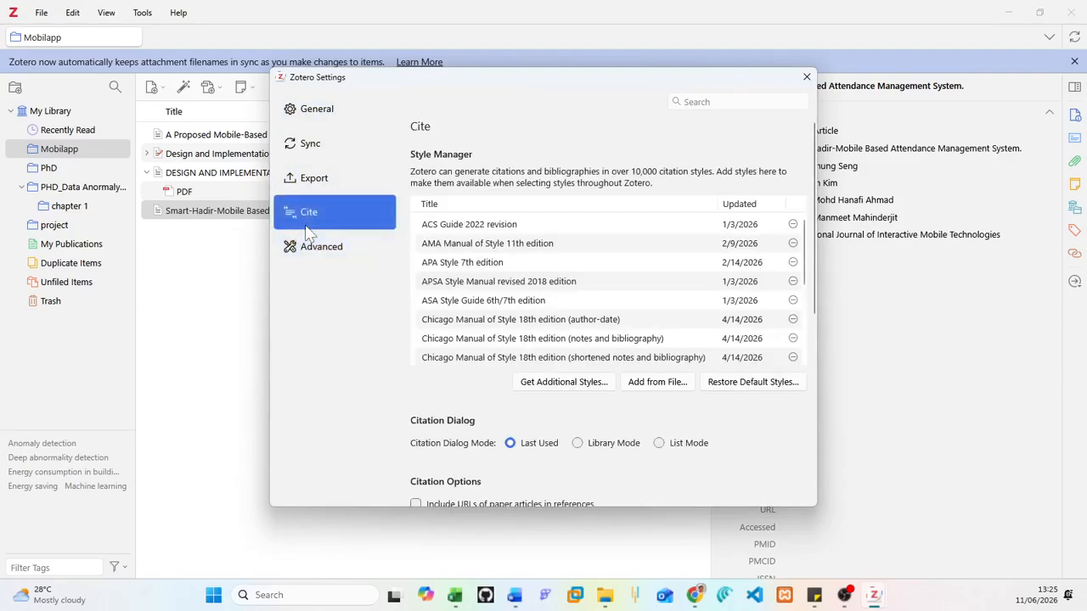
click(806, 77)
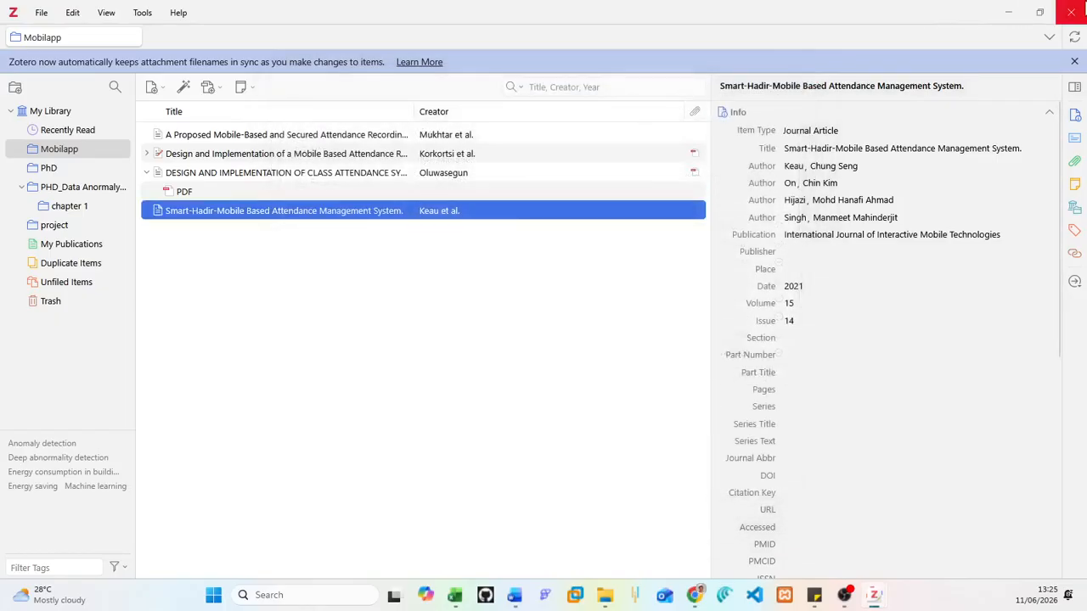
click(1010, 12)
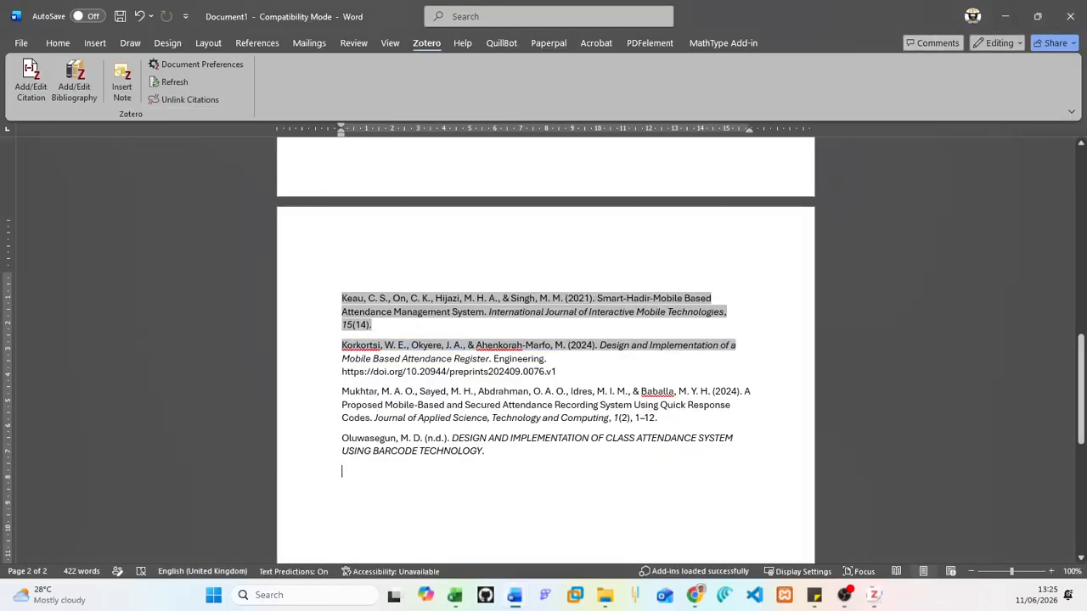